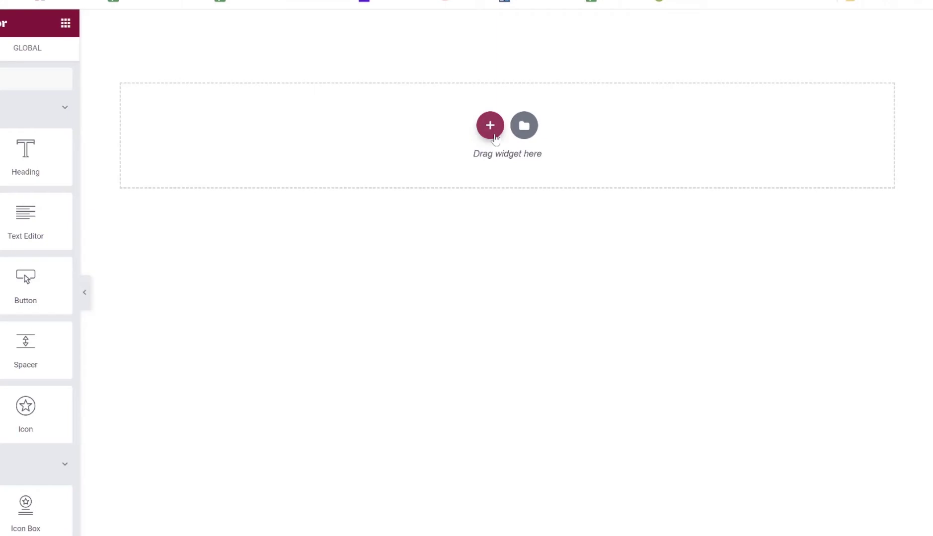
Add a one-column section holding a heading with a video widget below it
click(490, 127)
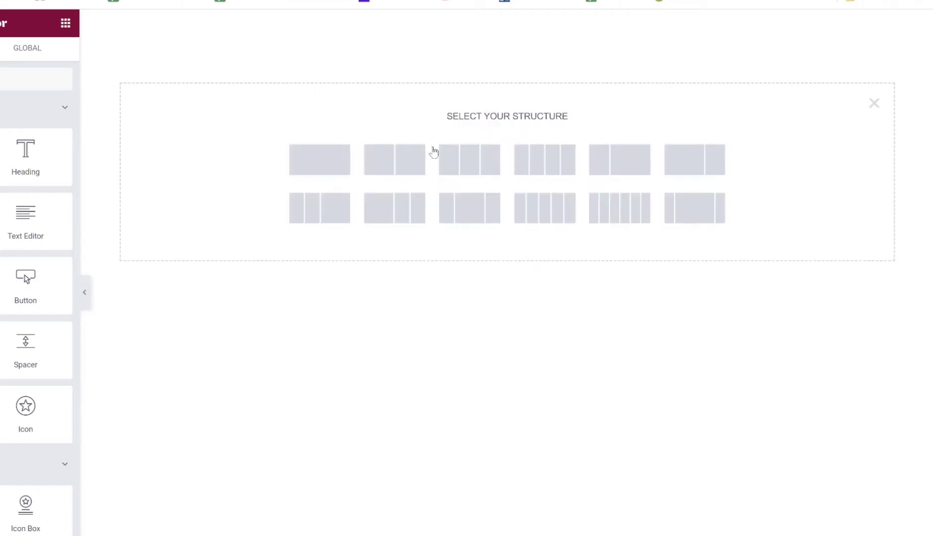
click(322, 168)
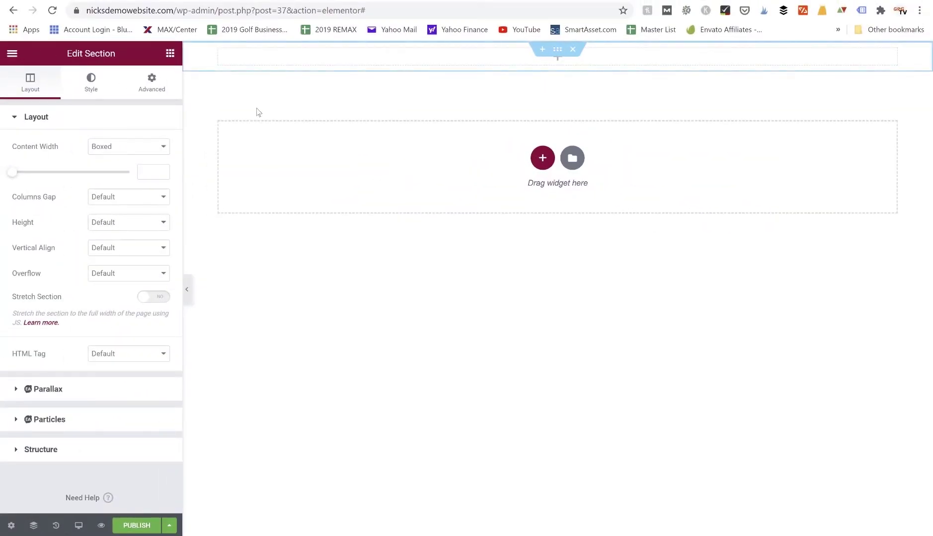
click(170, 54)
drag(133, 165, 507, 62)
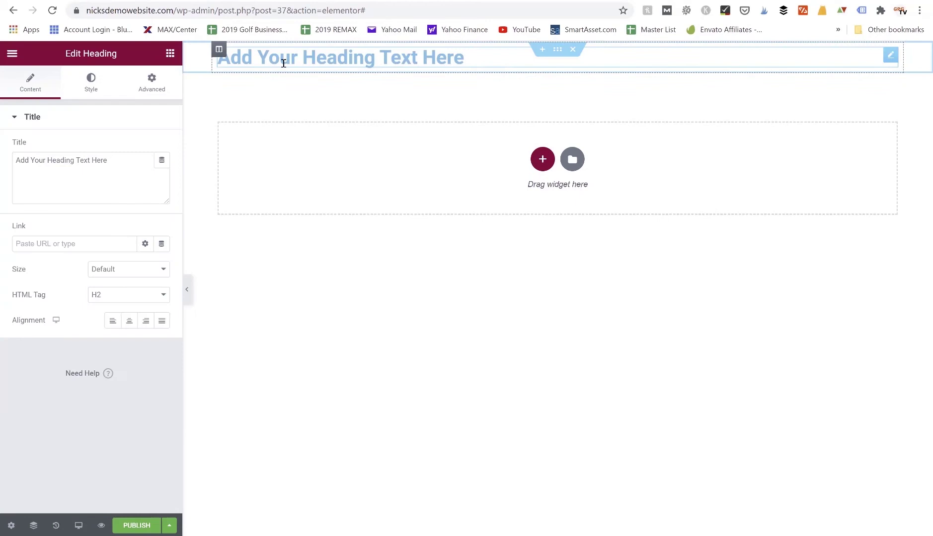
click(170, 53)
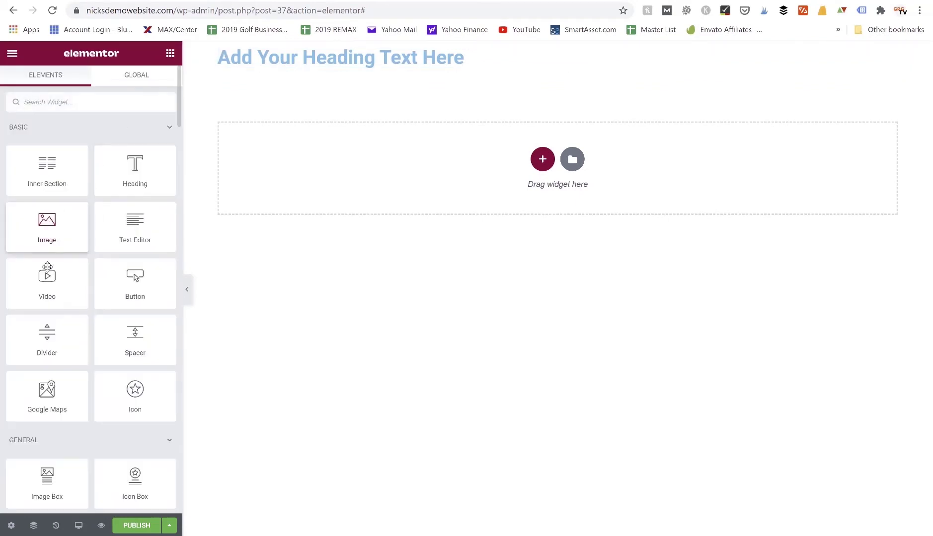
drag(47, 266, 329, 67)
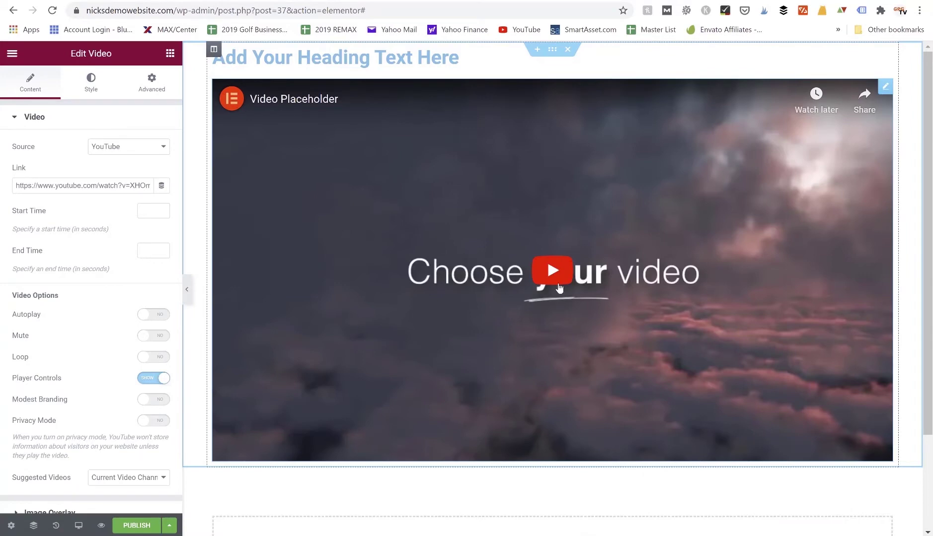
Drop a Button widget reading 'Click here' beneath the video
scroll(559, 287, down, 3)
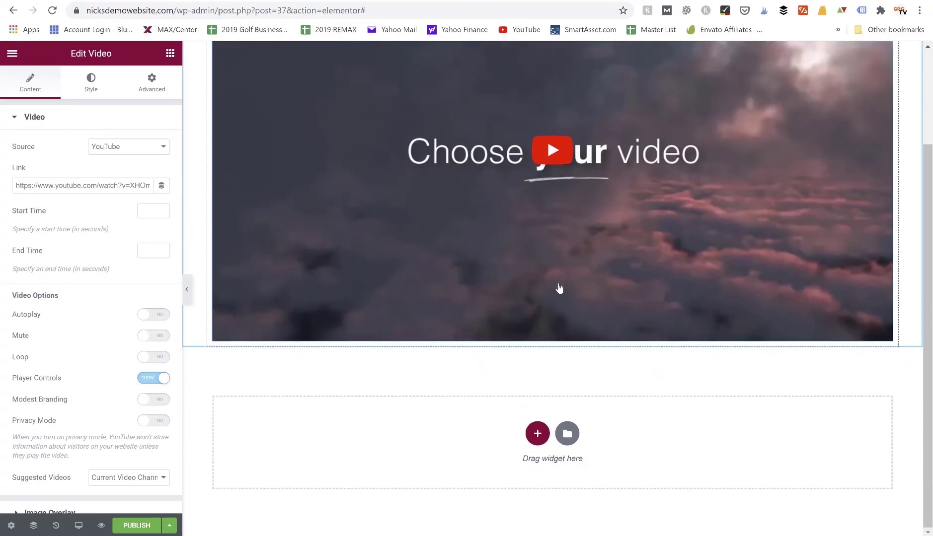
click(170, 54)
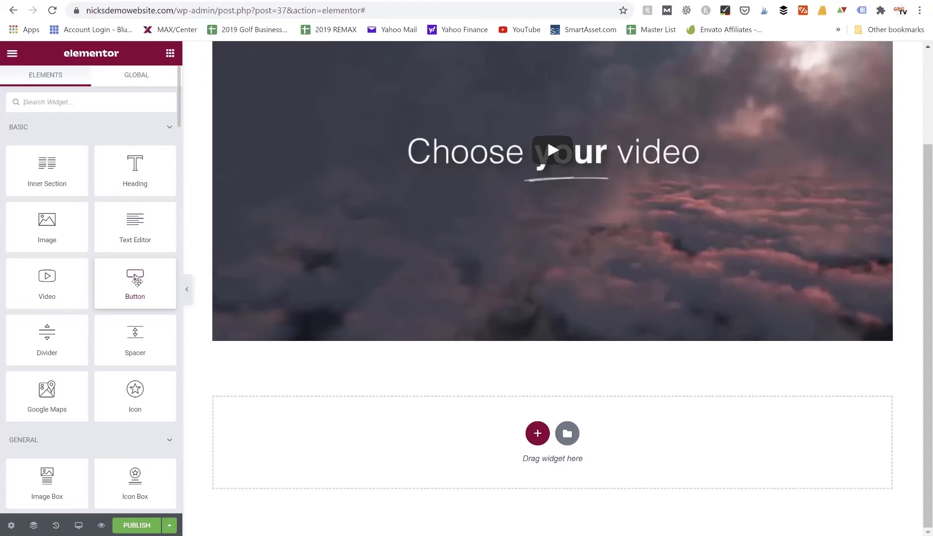
scroll(137, 281, down, 2)
drag(135, 171, 424, 345)
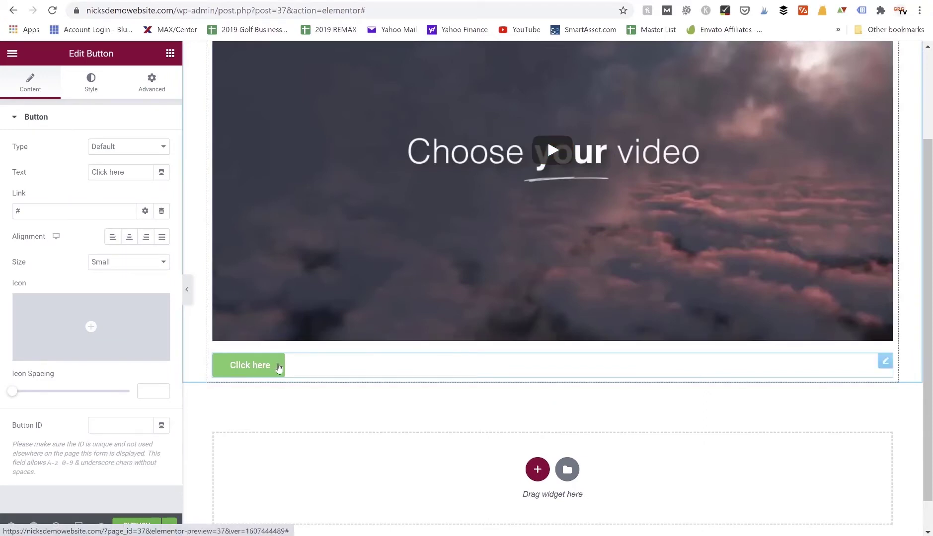
scroll(278, 368, up, 2)
scroll(279, 367, down, 3)
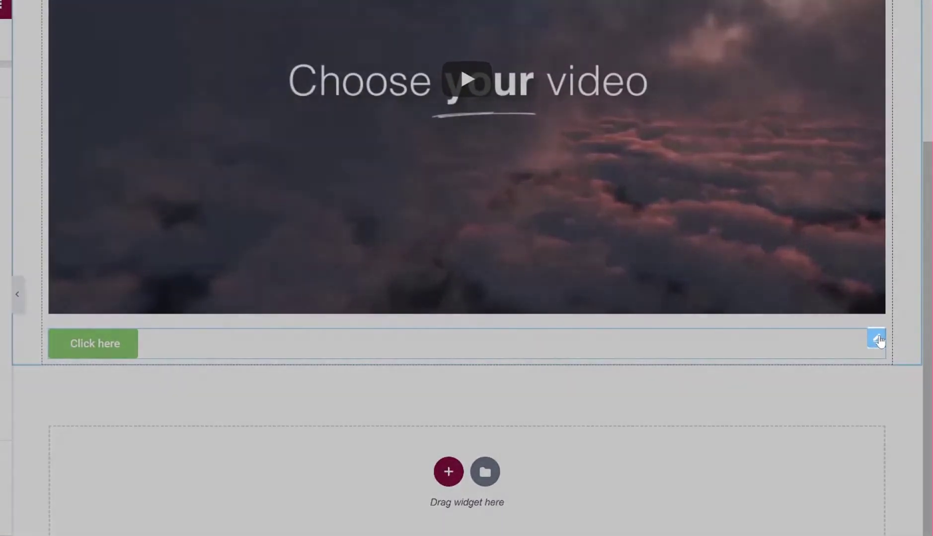
click(876, 339)
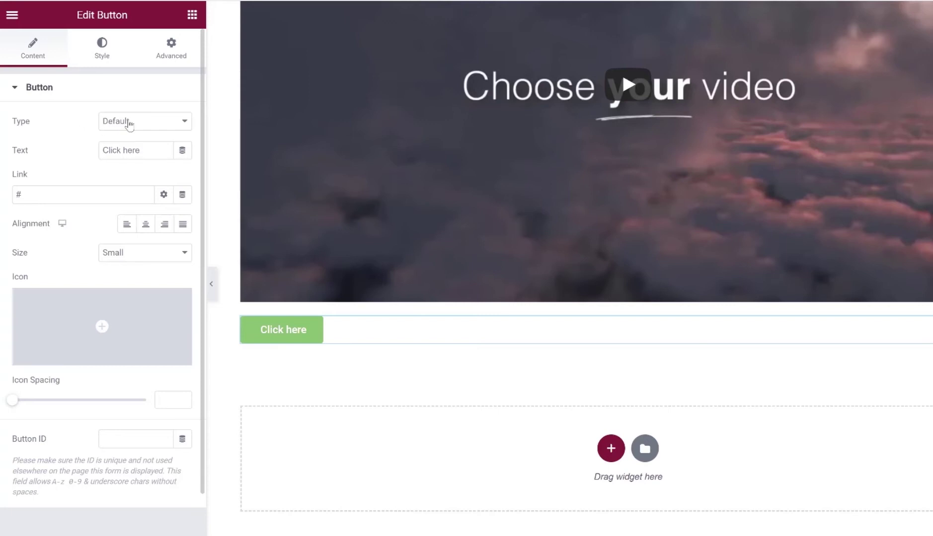
click(129, 124)
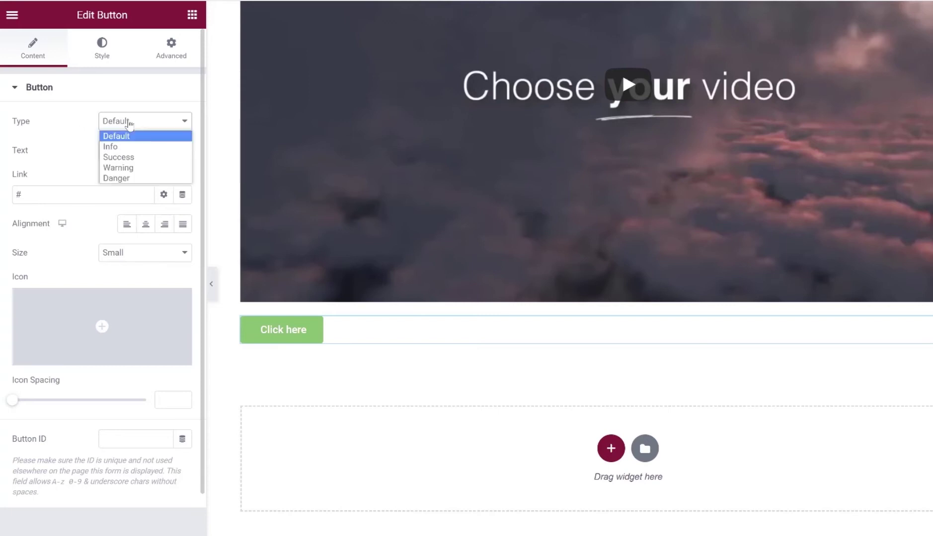
click(121, 151)
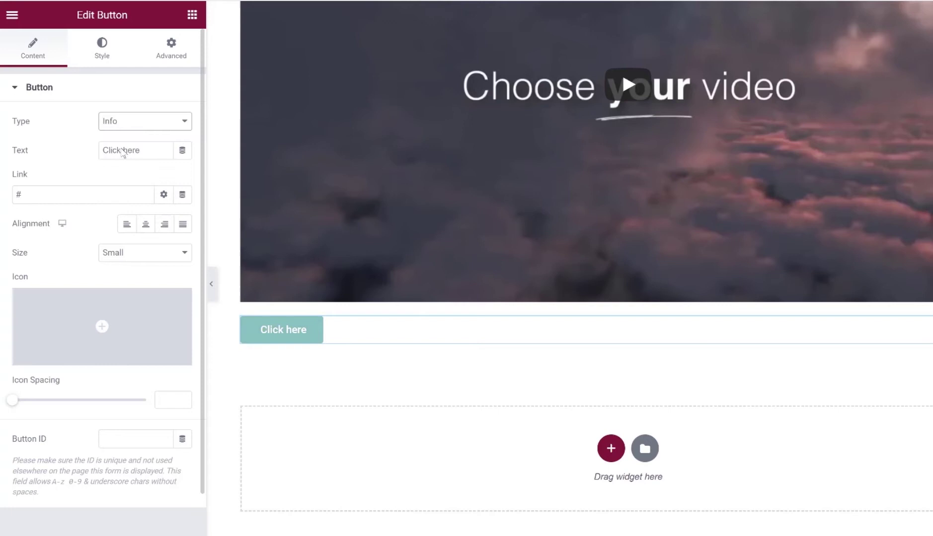
click(125, 125)
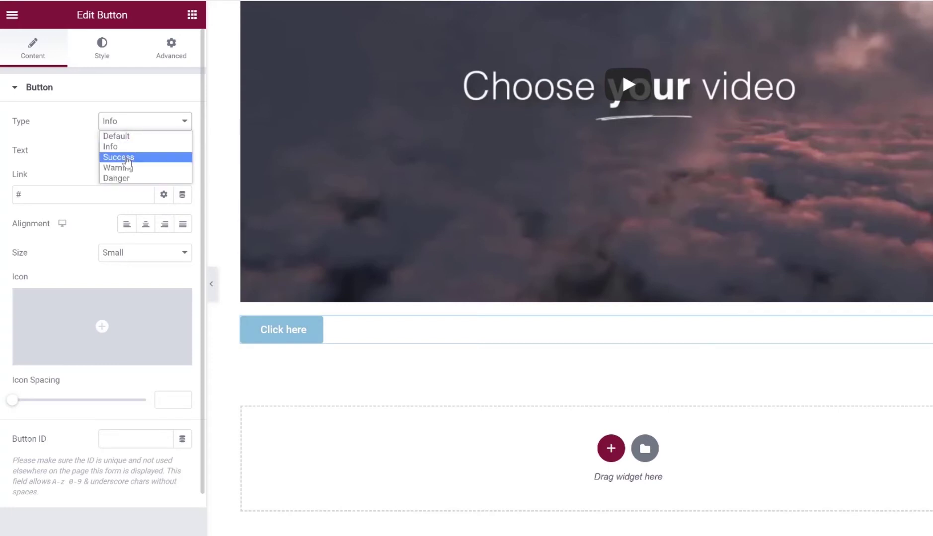
click(126, 157)
click(119, 129)
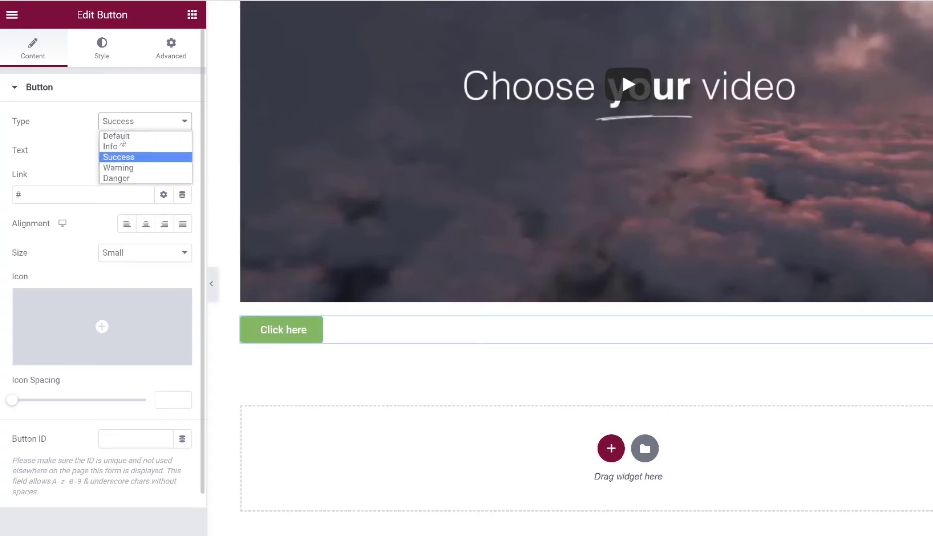
click(126, 168)
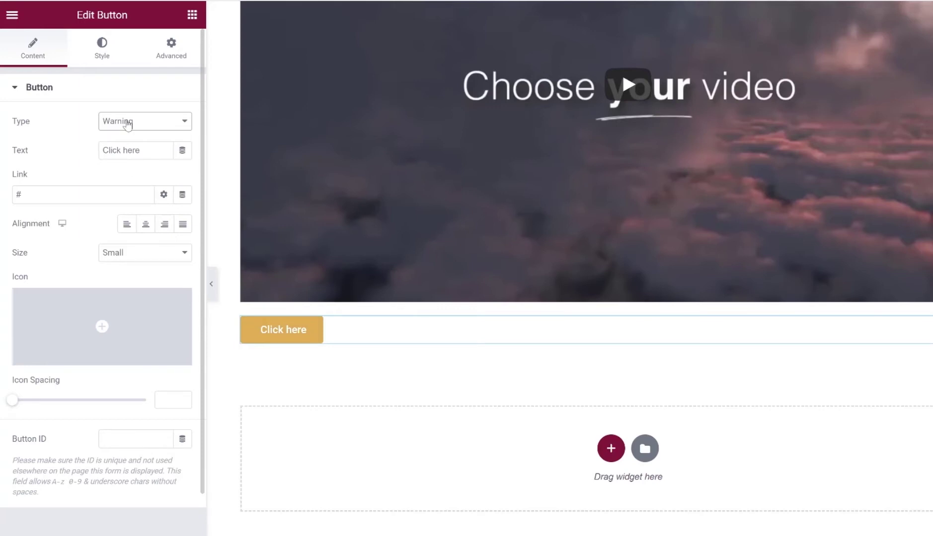
click(125, 123)
click(127, 179)
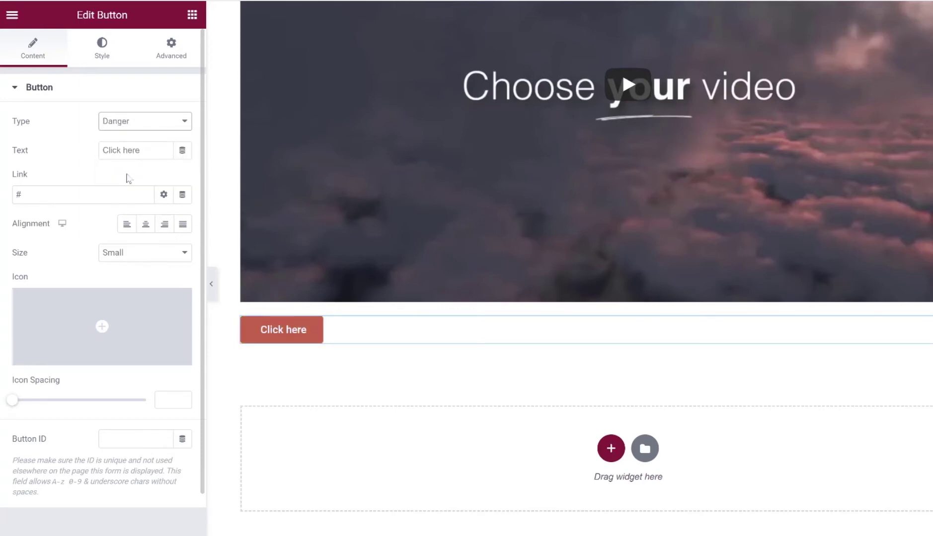
click(118, 128)
click(119, 135)
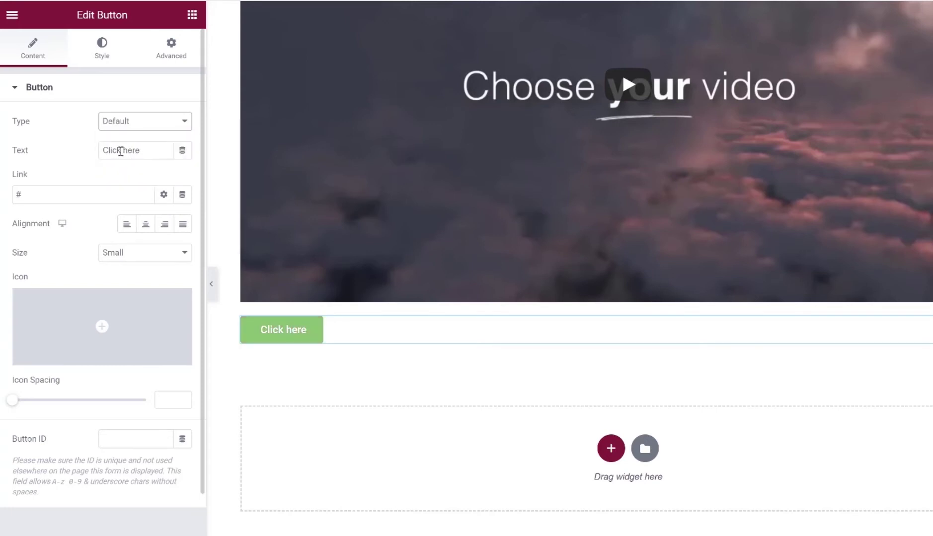
Change the button label to 'Sign Up for the Free Blogging Course'
click(163, 147)
key(ctrl+shift+Left)
key(ctrl+shift+Left)
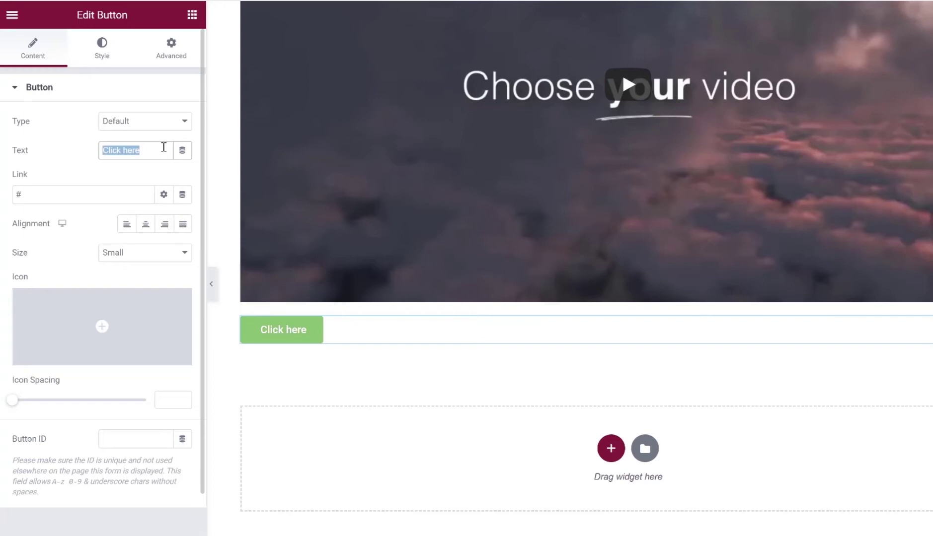
text(Sign Up f)
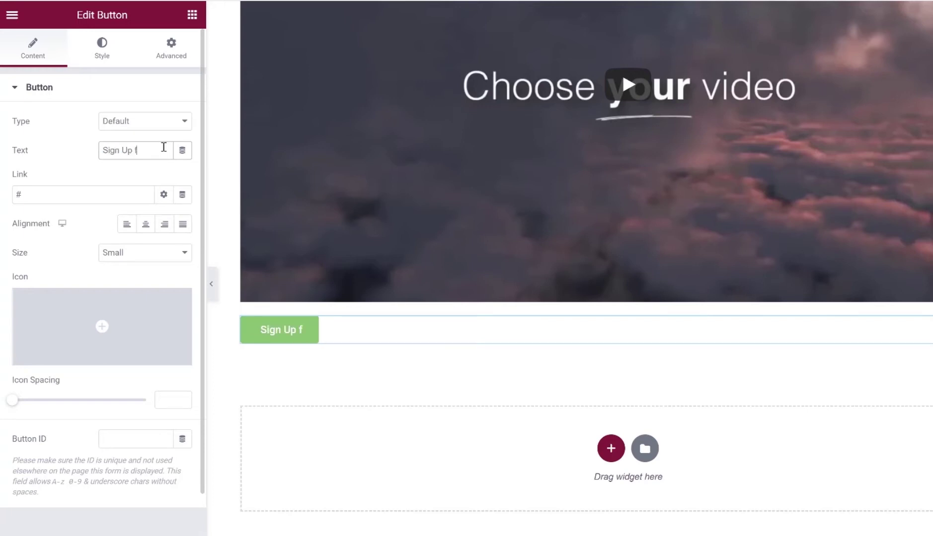
text(or the Free Co)
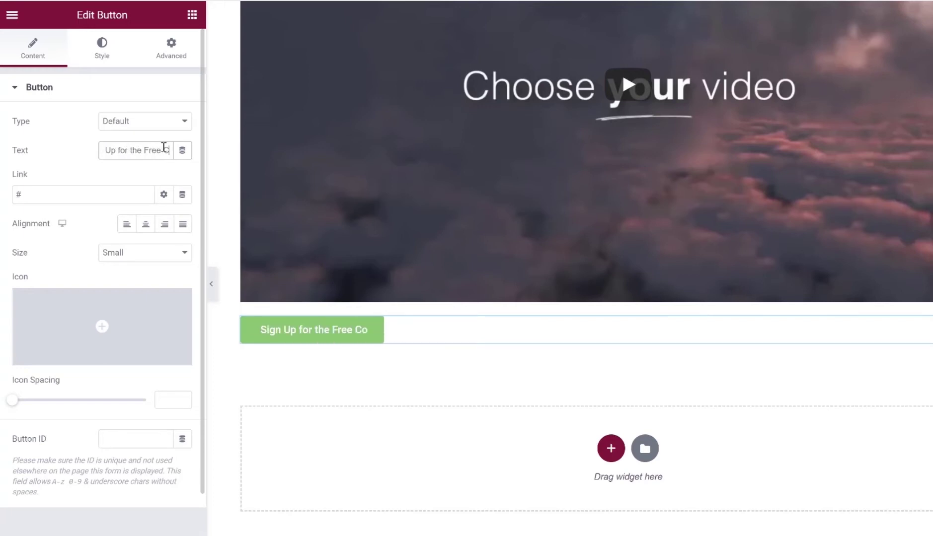
key(BackSpace)
key(BackSpace)
key(BackSpace)
text(Blogging)
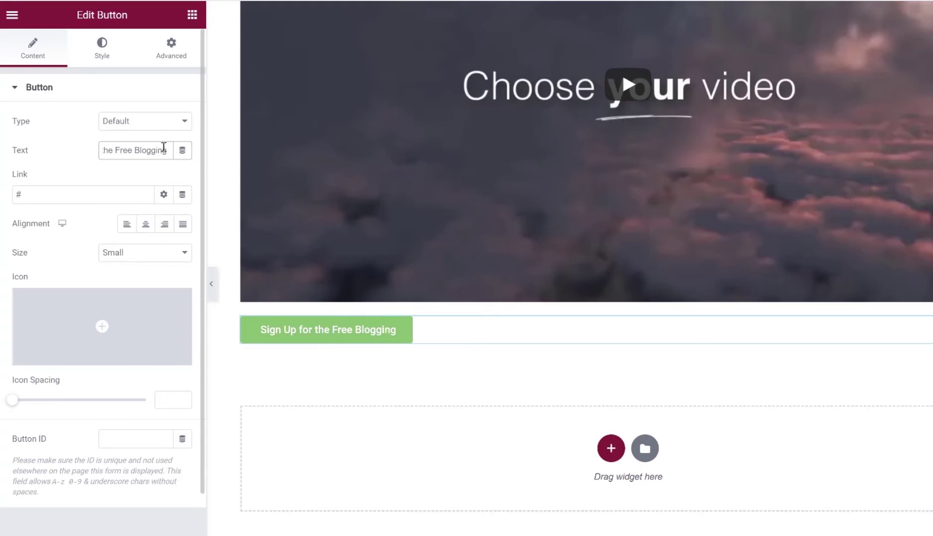
text( Course)
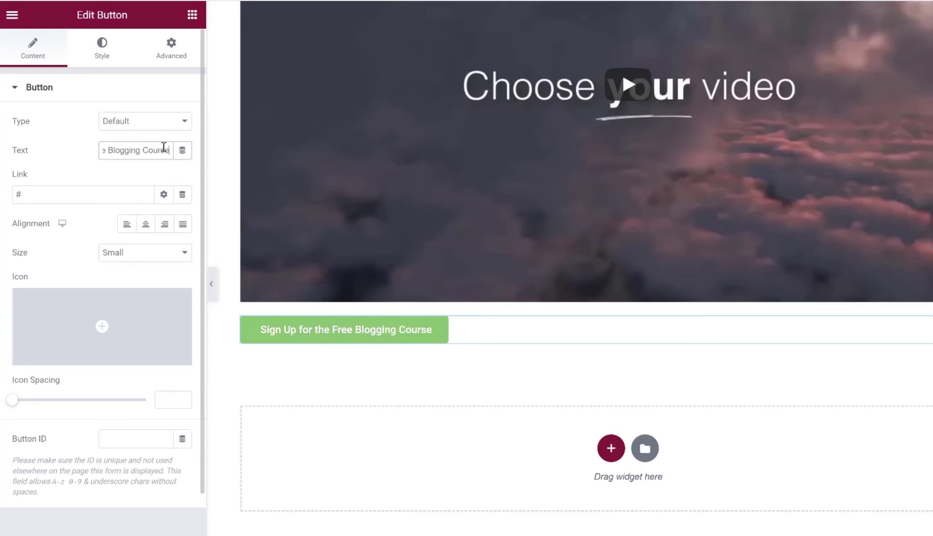
Check the link's extra options, then replace the button label with 'Download'
click(133, 194)
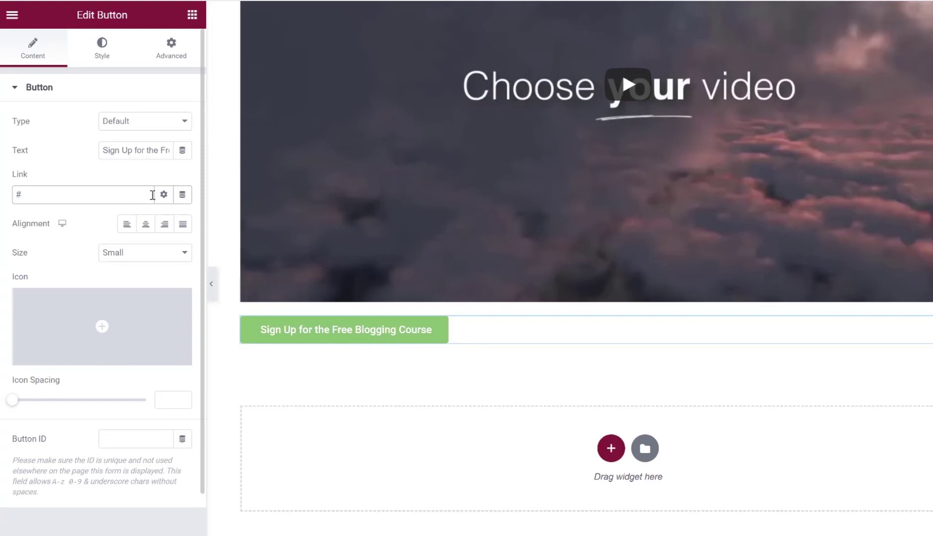
click(164, 196)
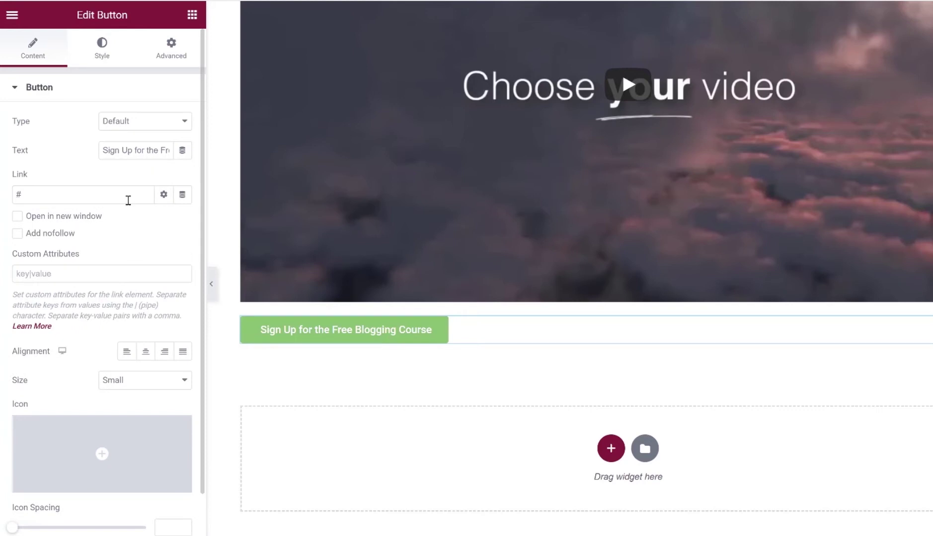
click(163, 195)
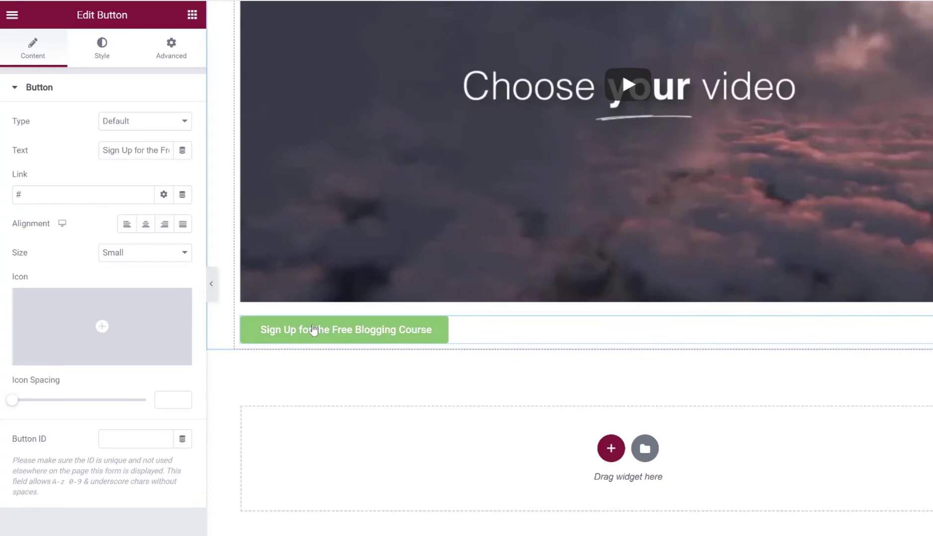
triple_click(148, 156)
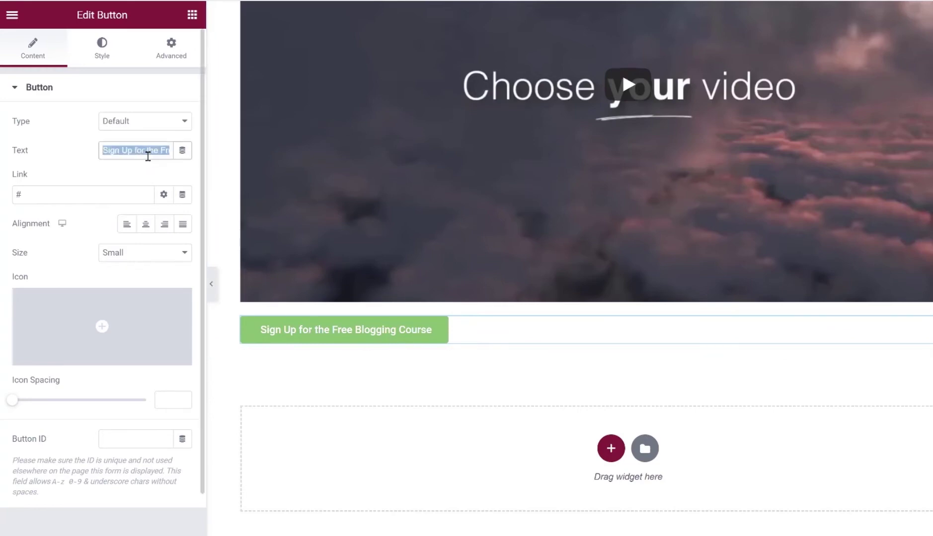
text(Download)
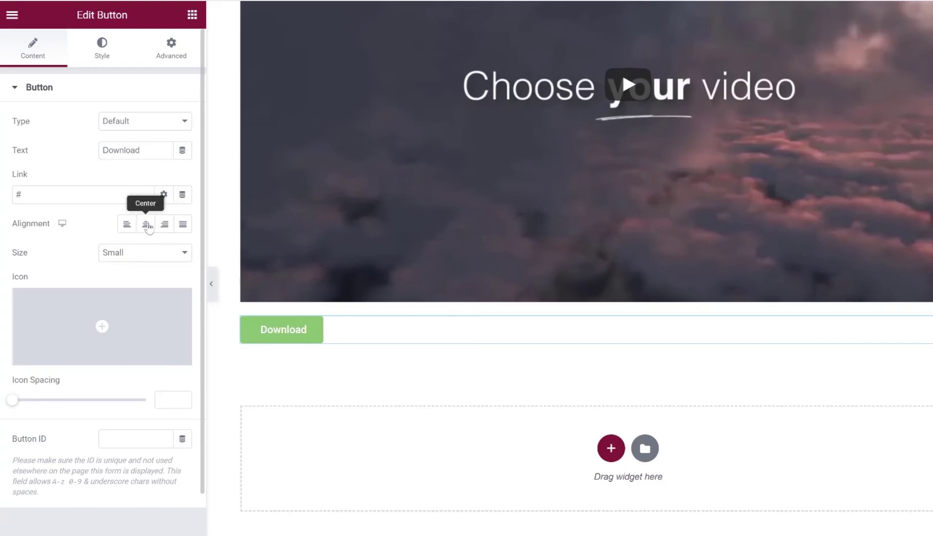
Try Center alignment, then set the Download button to Justified to fill the width
click(145, 226)
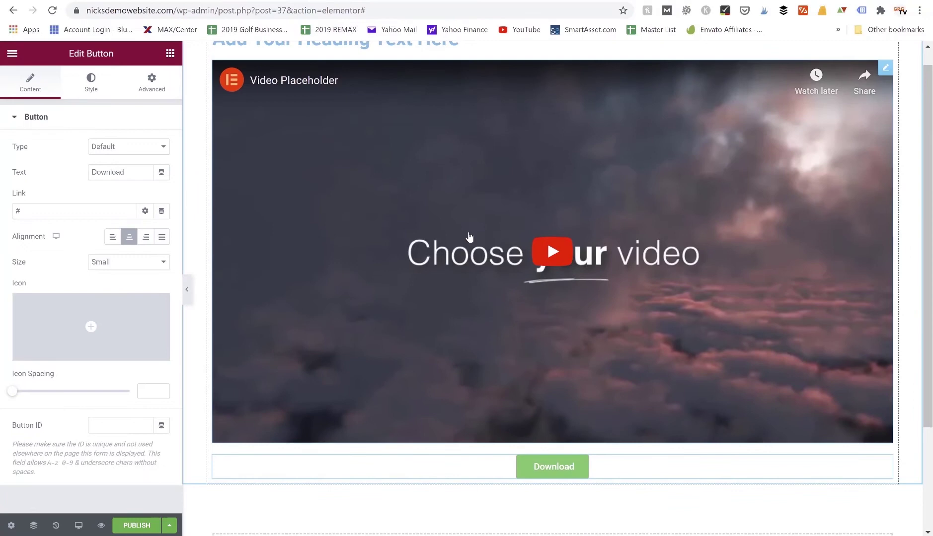
scroll(528, 226, down, 2)
scroll(469, 237, down, 1)
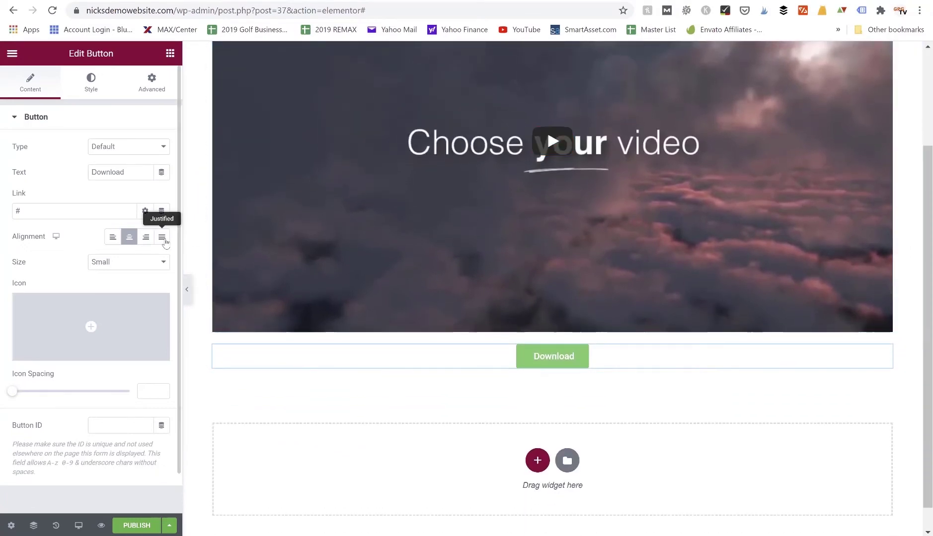
click(162, 236)
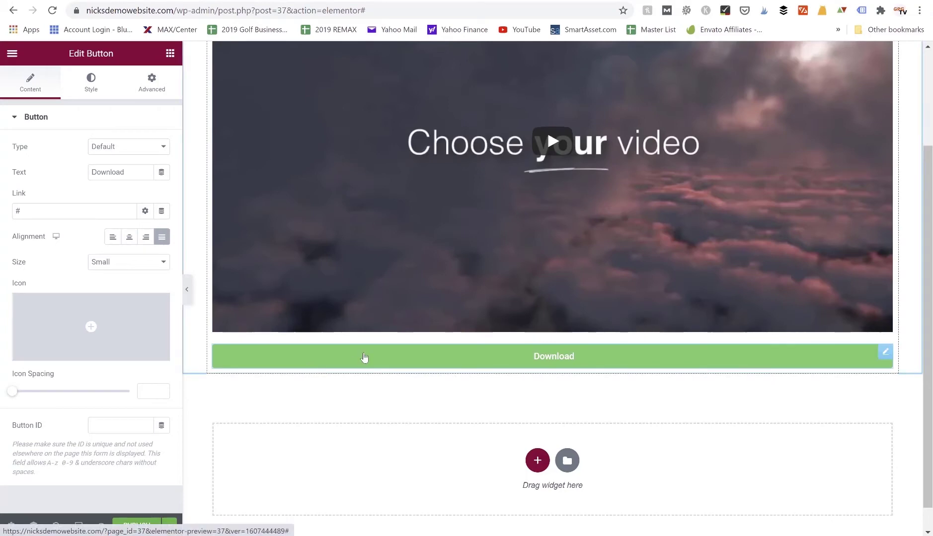
scroll(389, 250, up, 4)
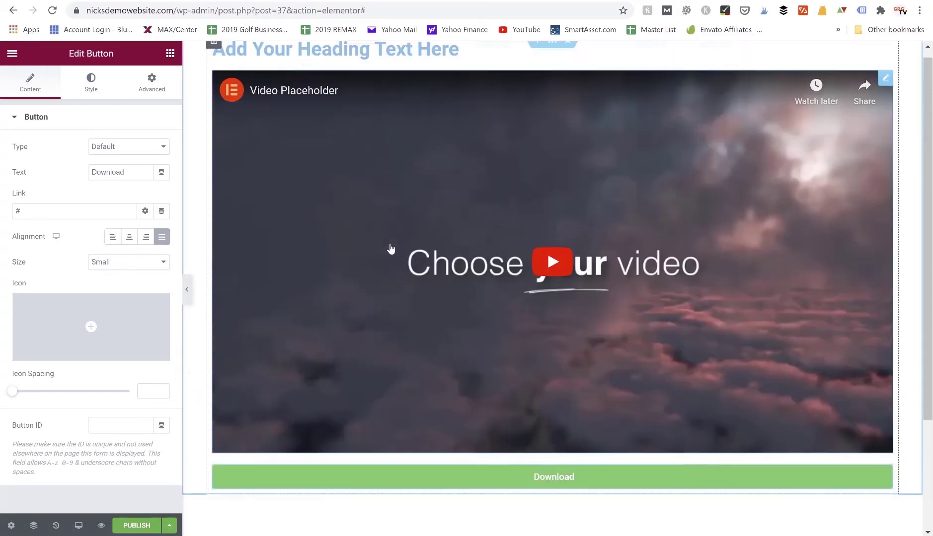
scroll(391, 249, down, 3)
scroll(391, 249, down, 1)
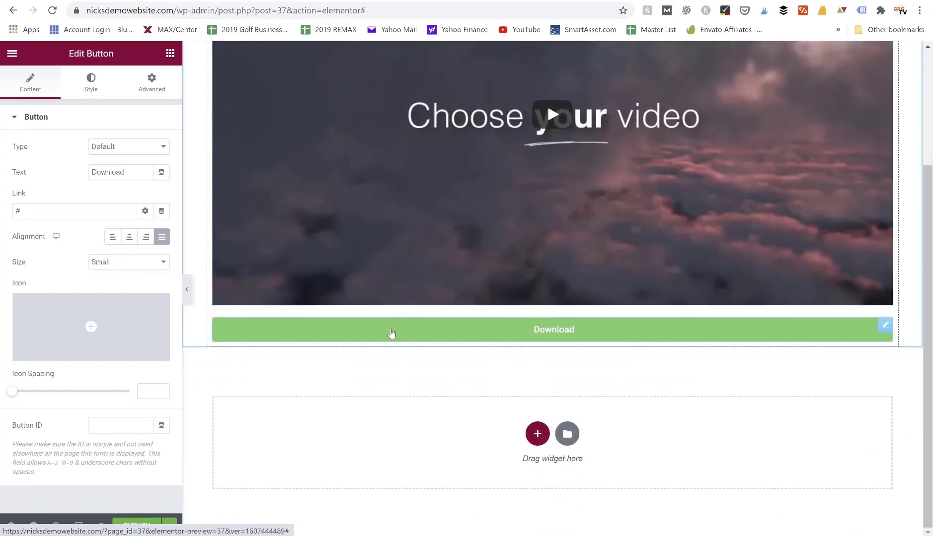
scroll(390, 334, up, 3)
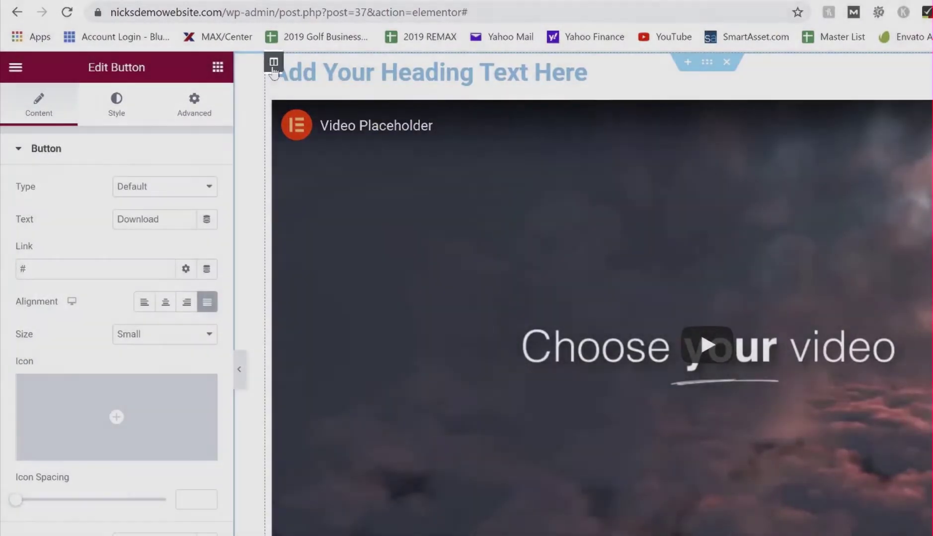
Add two empty columns and move the content column into the middle position
right_click(273, 63)
click(312, 134)
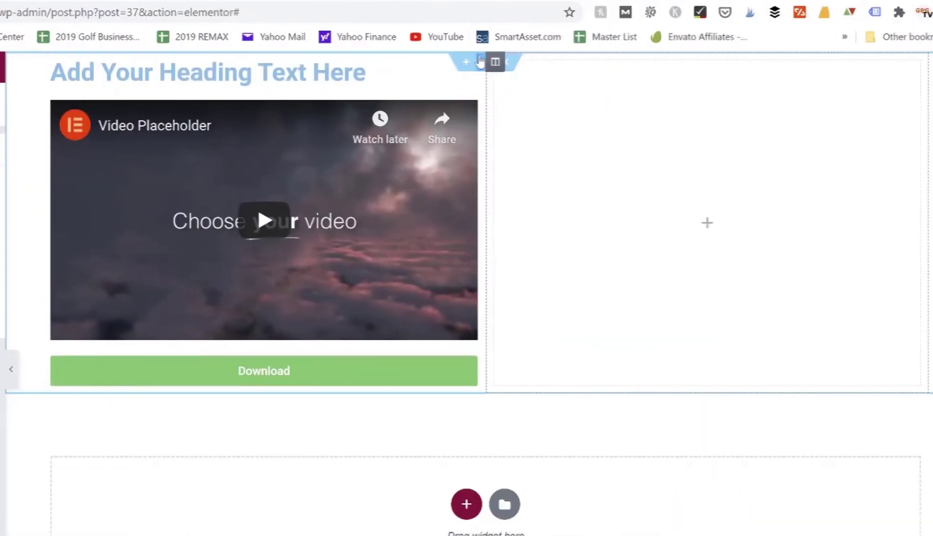
right_click(479, 61)
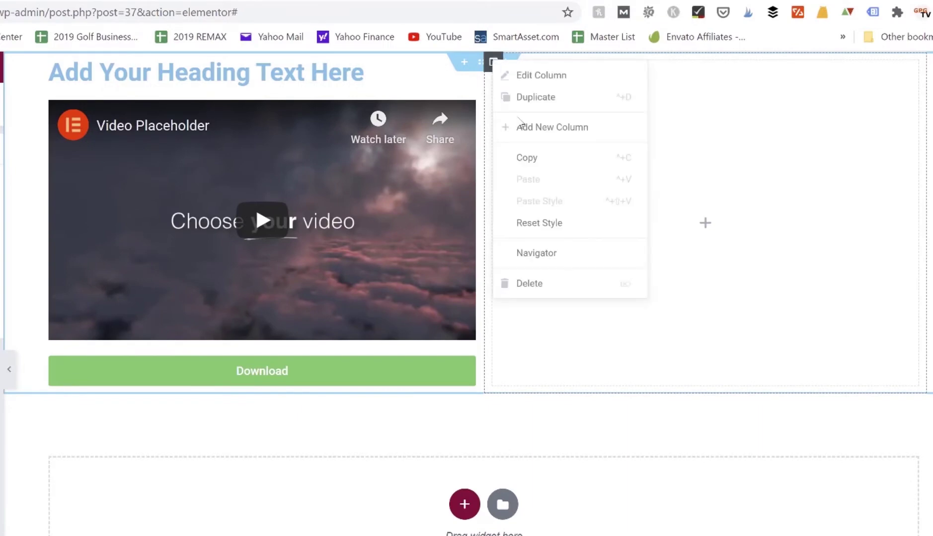
click(527, 129)
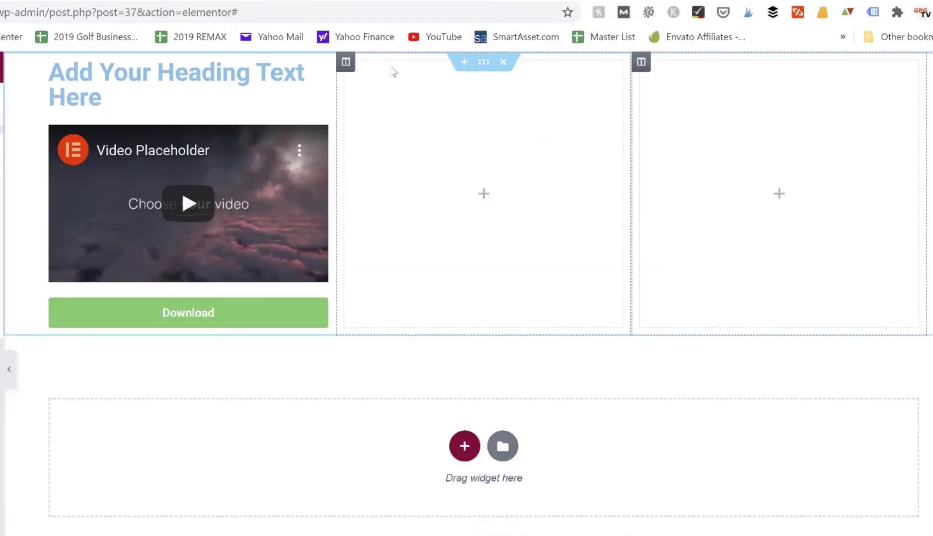
drag(346, 62, 48, 74)
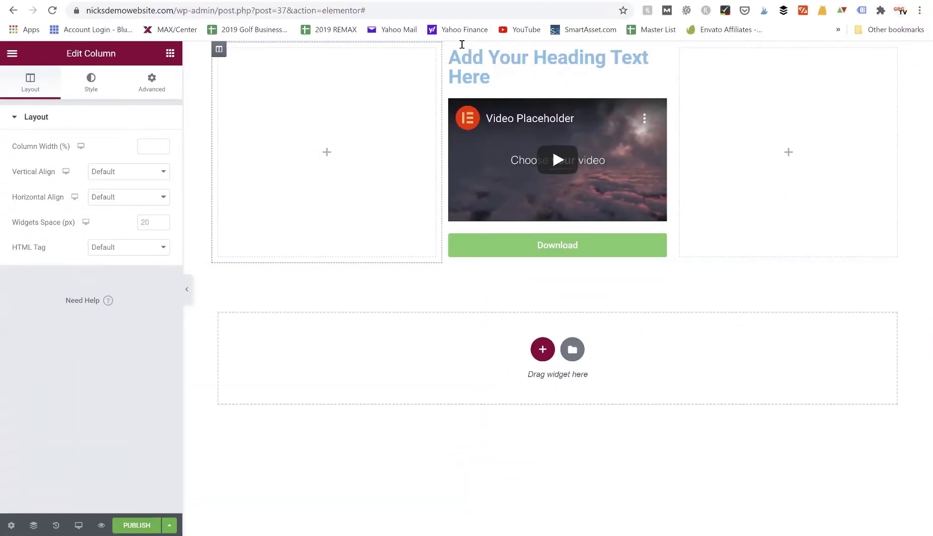
Set the empty left column's width to 15%
click(162, 148)
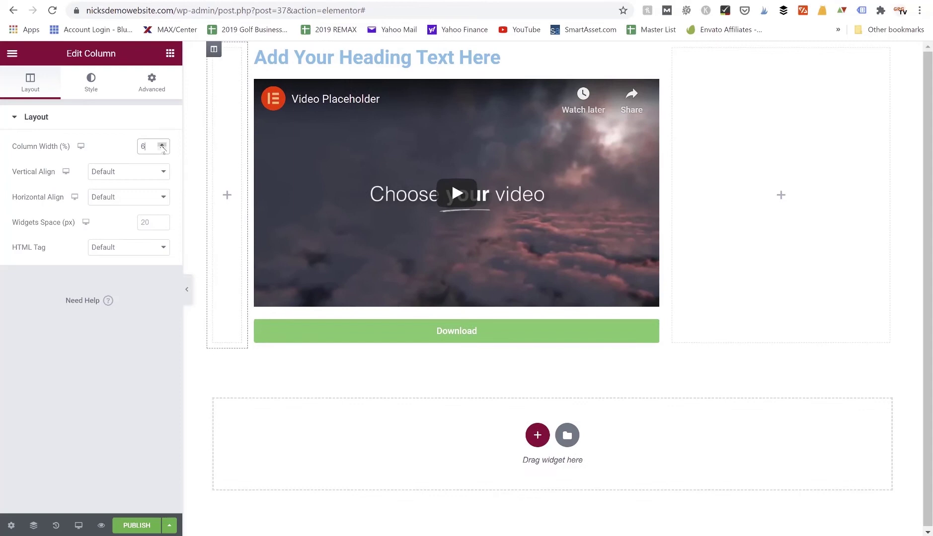
click(162, 145)
click(162, 146)
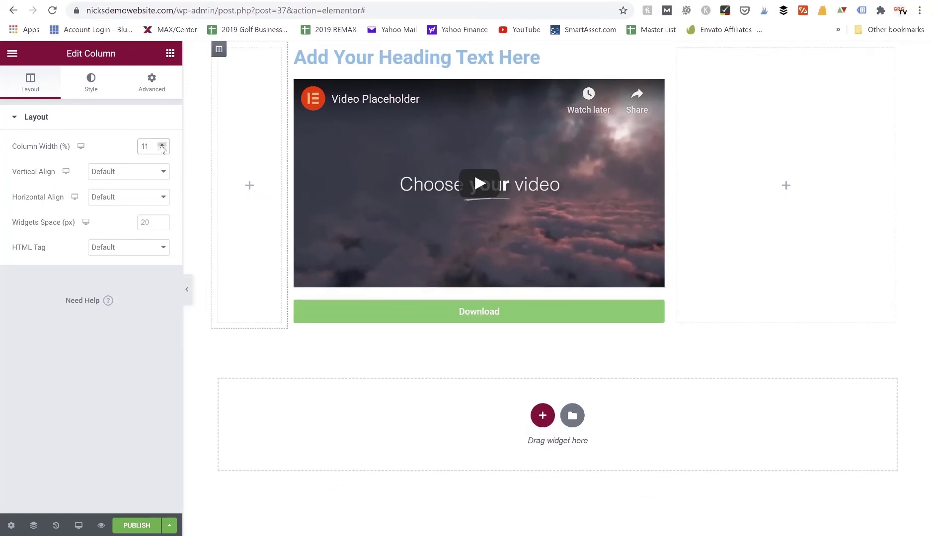
click(162, 145)
click(162, 145)
click(162, 145)
click(162, 146)
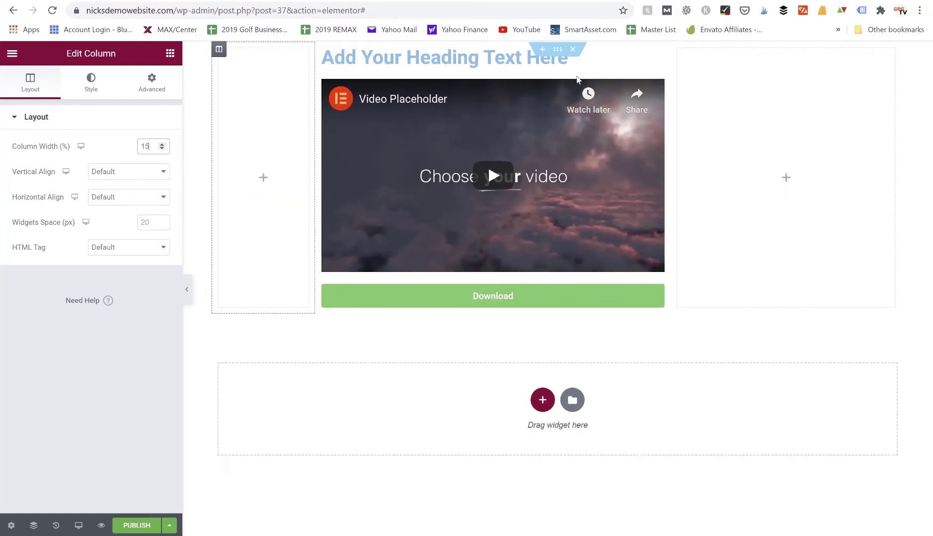
Set the empty right column's width to 15%
click(679, 50)
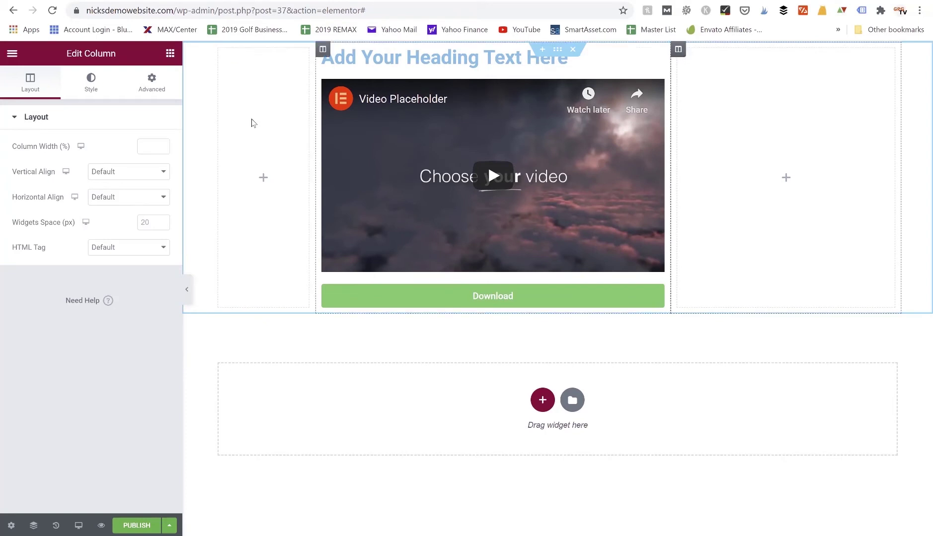
click(162, 146)
click(162, 146)
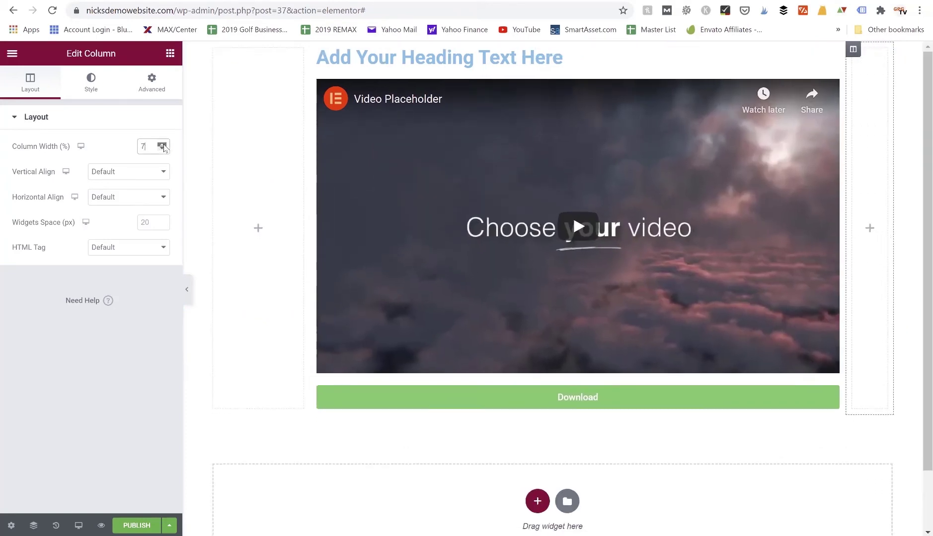
click(161, 145)
click(162, 146)
click(162, 144)
click(162, 144)
click(162, 144)
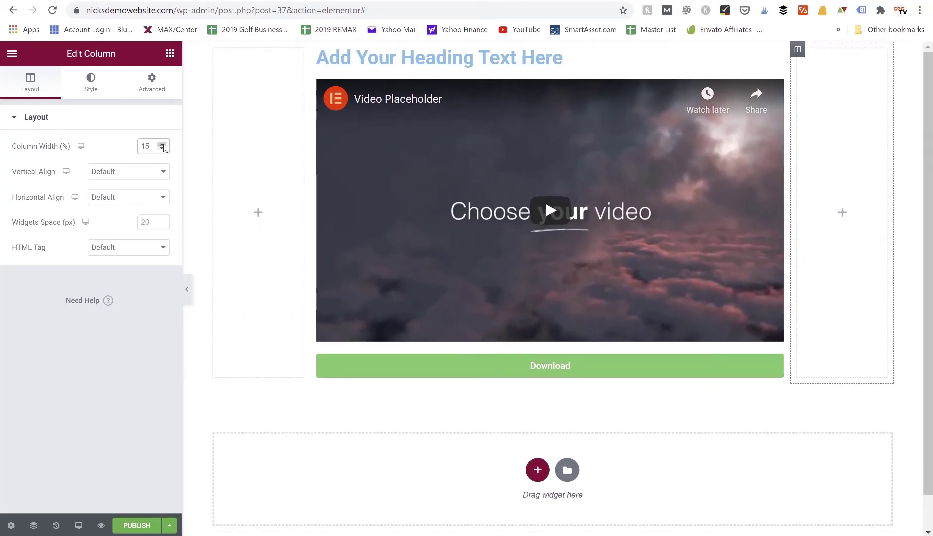
Set the 'Add Your Heading Text Here' heading's alignment to Center
click(481, 56)
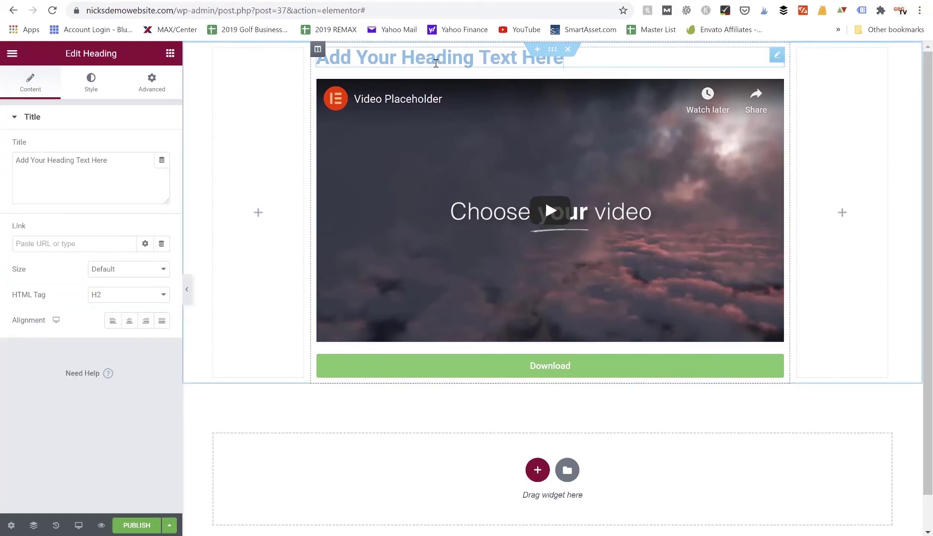
click(169, 57)
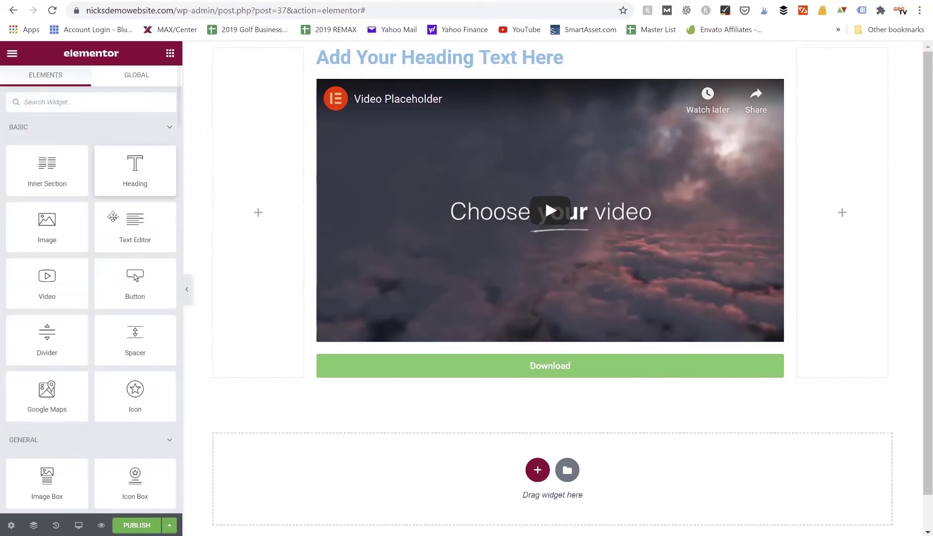
click(368, 56)
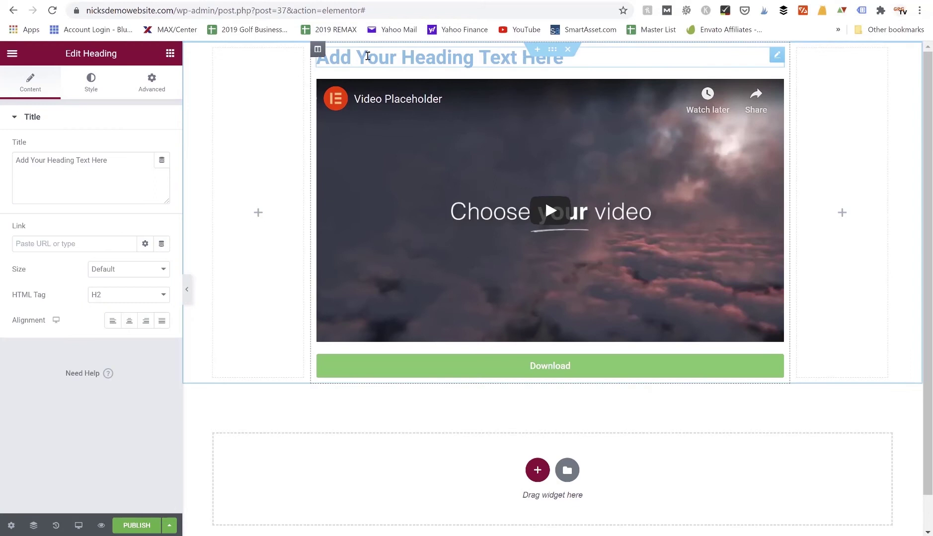
click(132, 322)
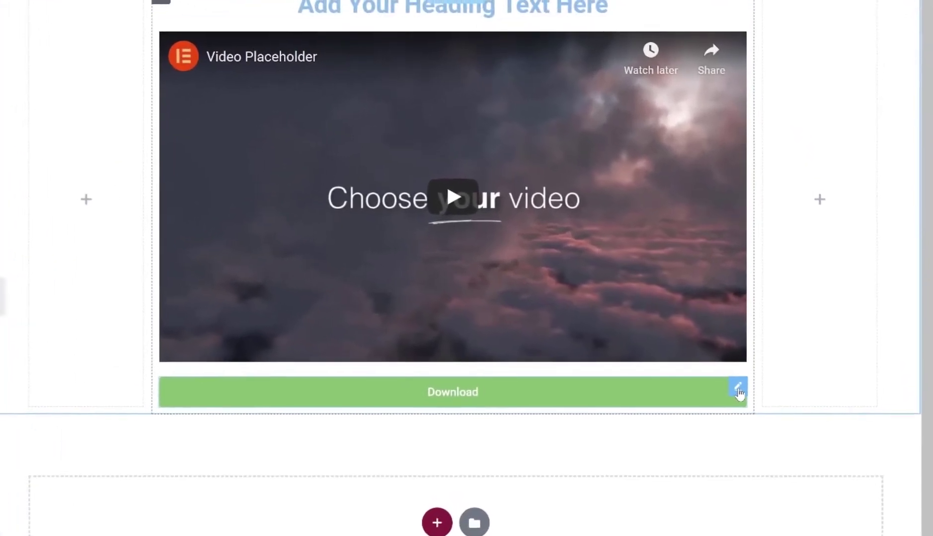
Try Medium, Large and Extra Large sizes for the Download button, settling on Medium
click(738, 390)
scroll(143, 264, down, 1)
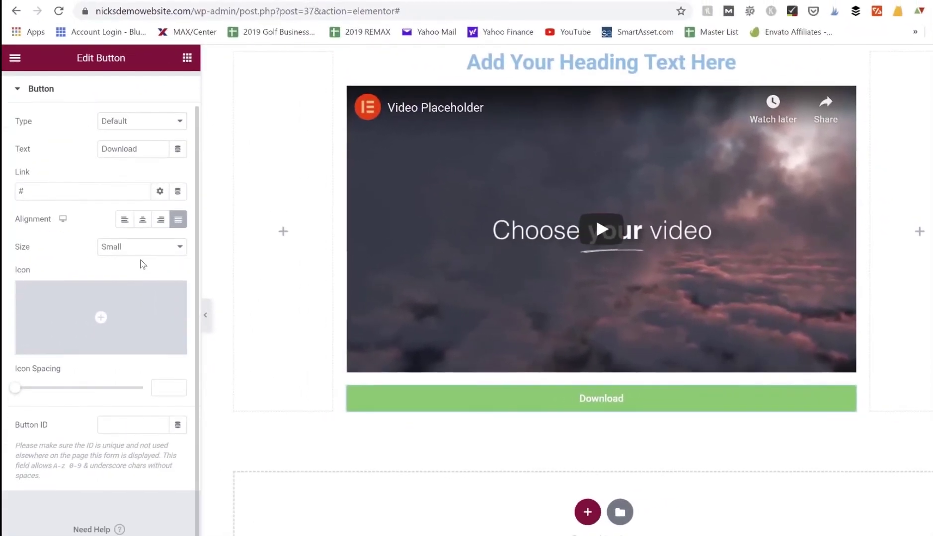
click(136, 256)
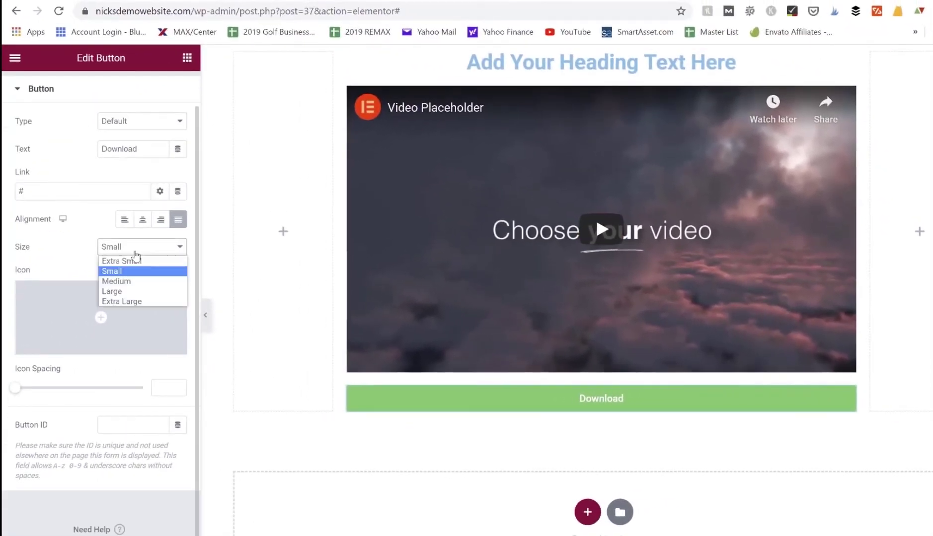
click(132, 281)
click(132, 254)
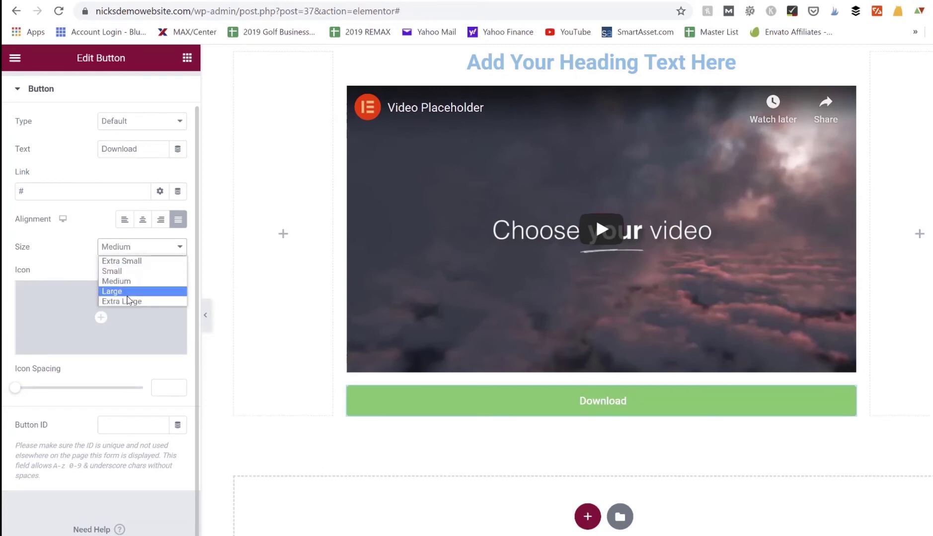
click(157, 292)
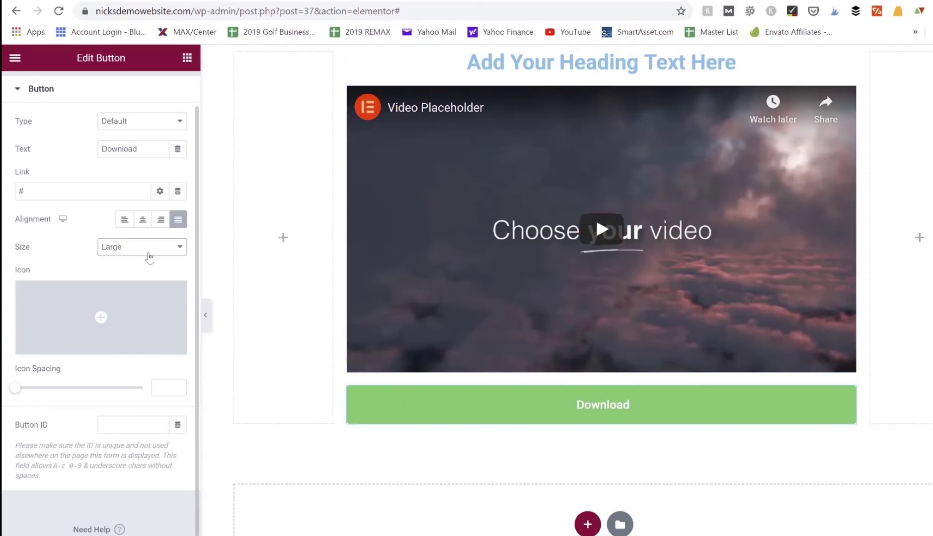
click(147, 251)
click(147, 307)
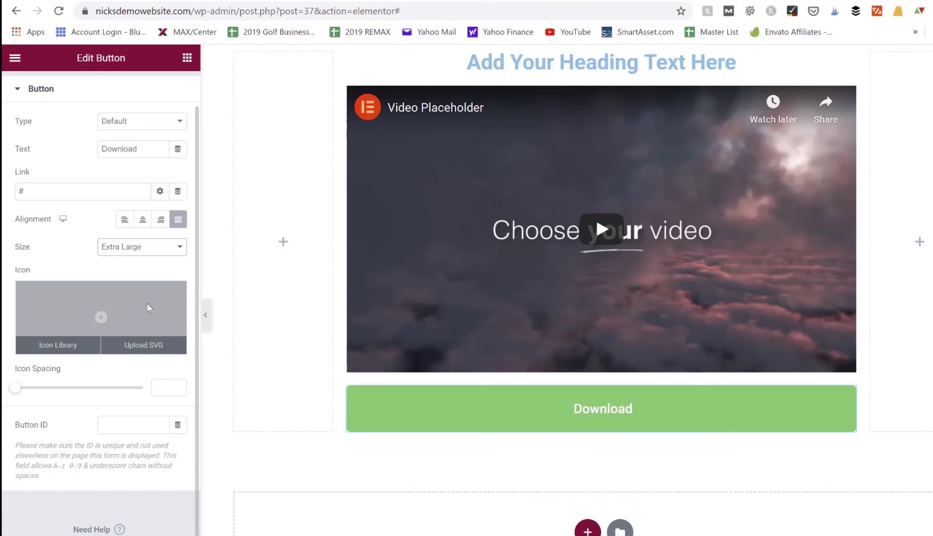
click(150, 247)
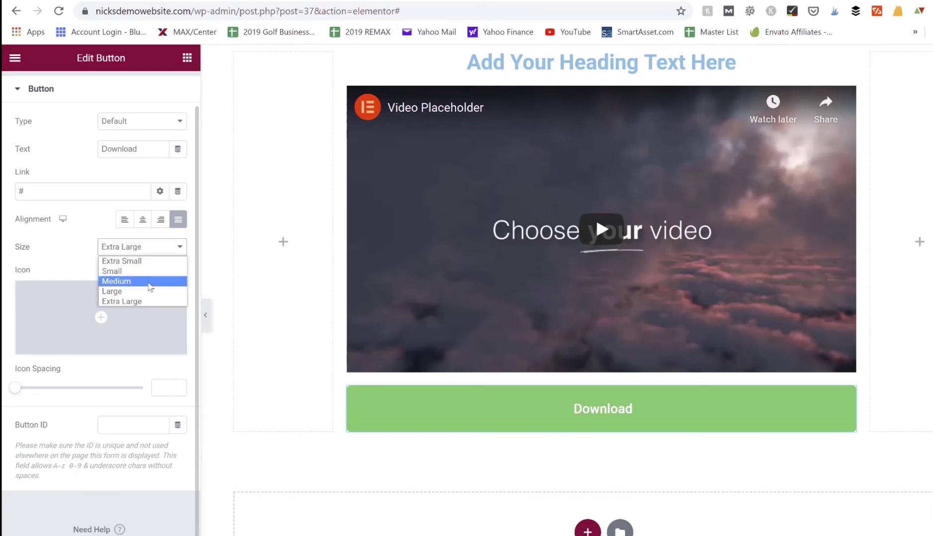
click(151, 281)
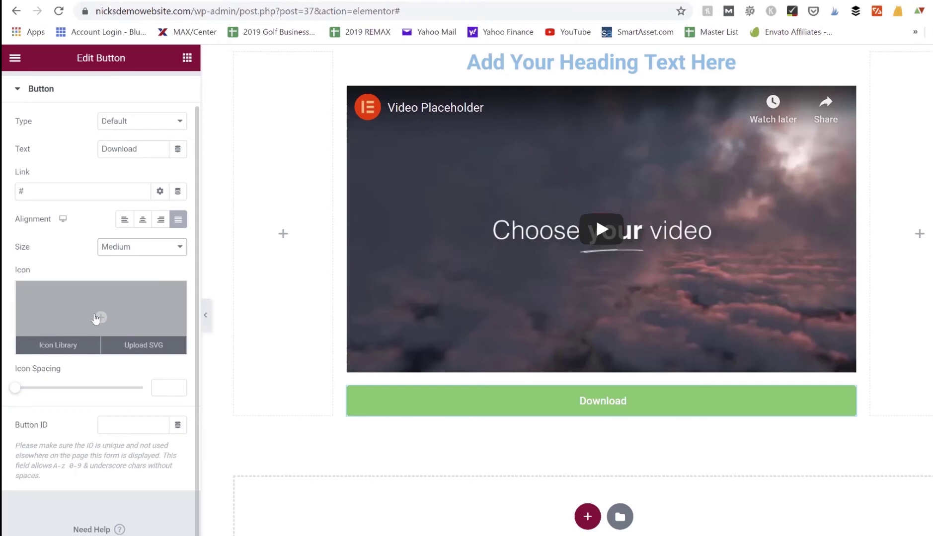
Insert the arrow-circle-down icon from the Icon Library into the Download button
click(53, 343)
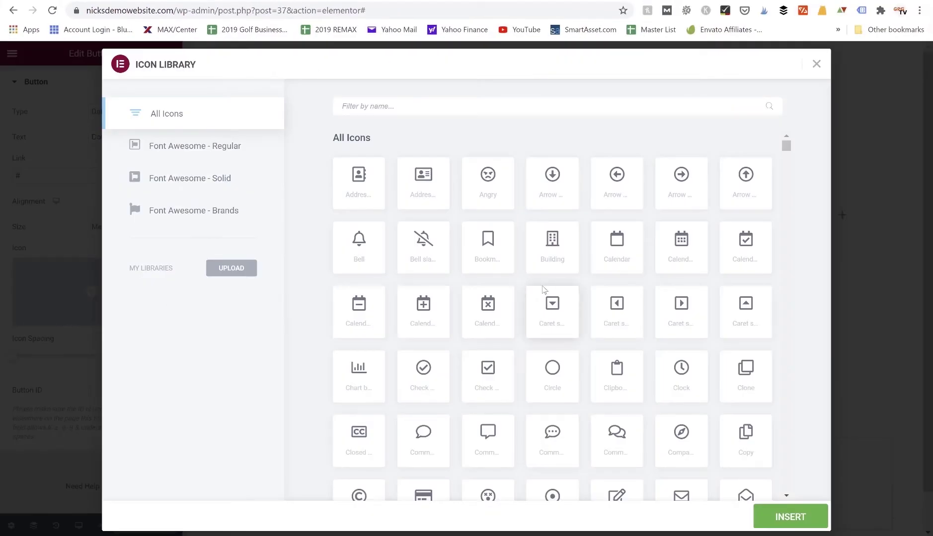
click(553, 180)
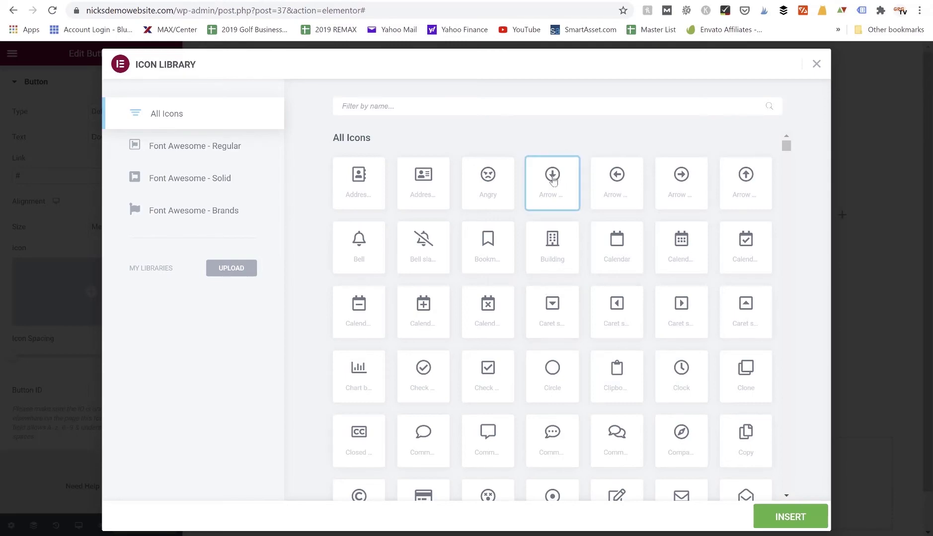
click(792, 517)
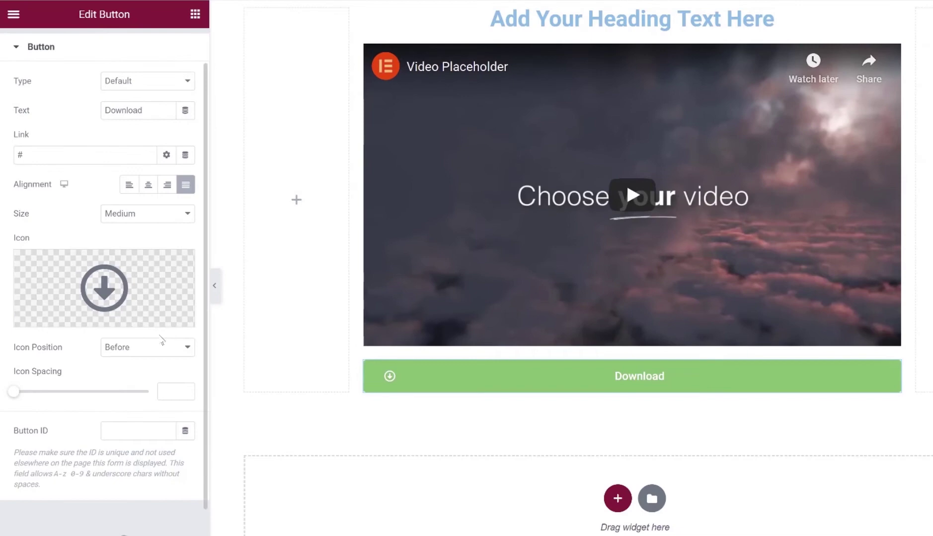
Keep the icon positioned Before the label with icon spacing 0
click(132, 347)
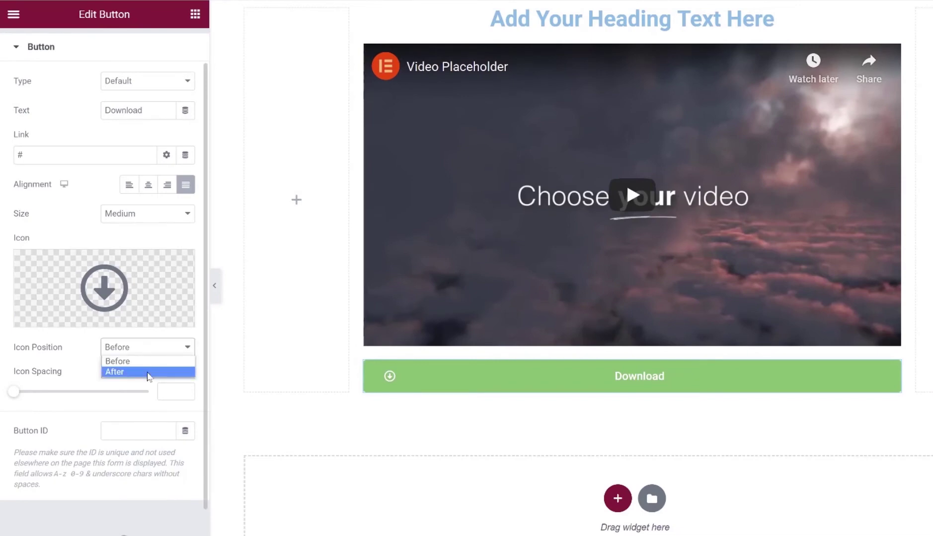
click(138, 372)
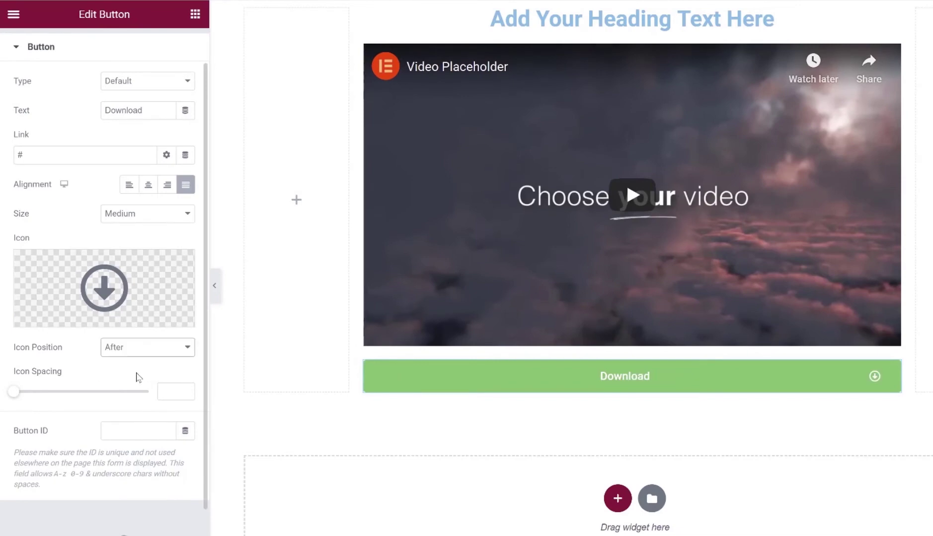
click(137, 348)
click(137, 363)
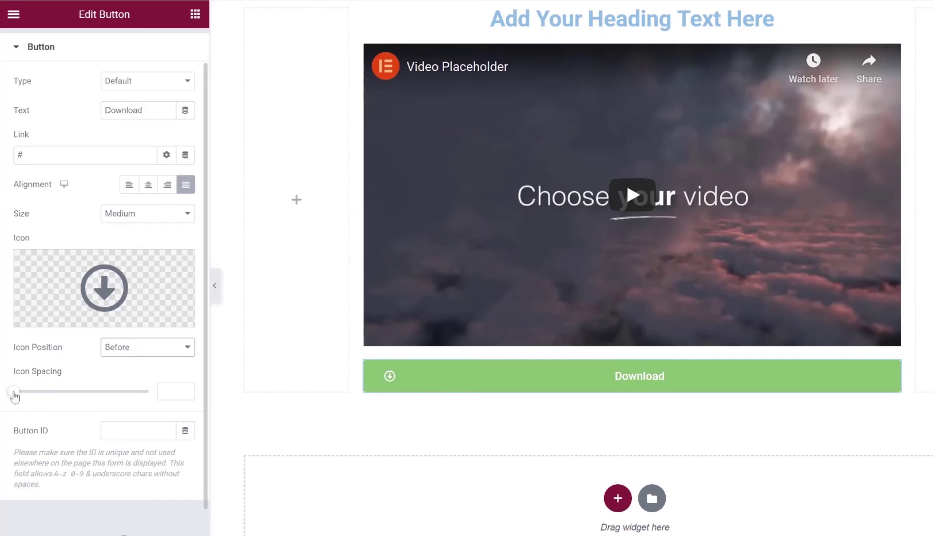
mouse_move(15, 396)
mouse_down()
mouse_move(54, 395)
mouse_move(4, 400)
mouse_move(147, 397)
mouse_move(2, 401)
mouse_up()
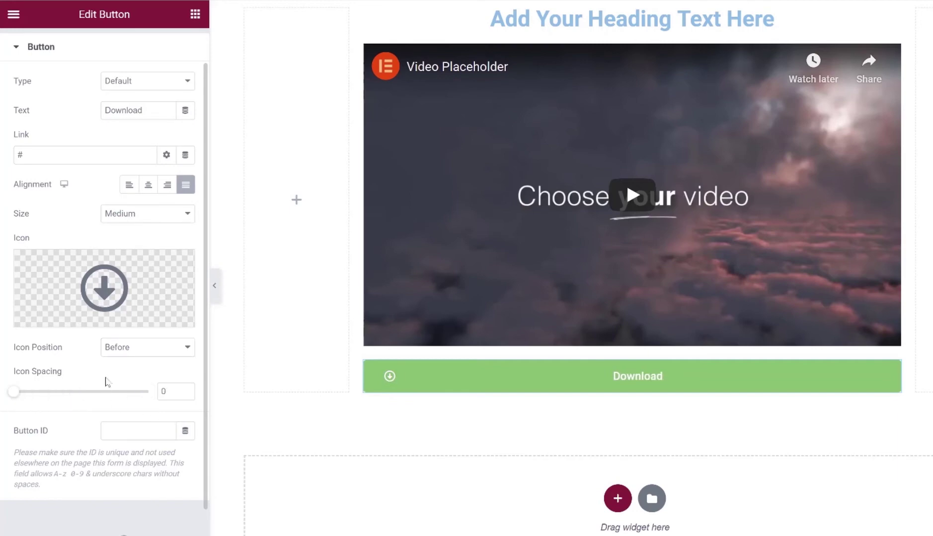
scroll(106, 381, down, 1)
scroll(106, 382, up, 2)
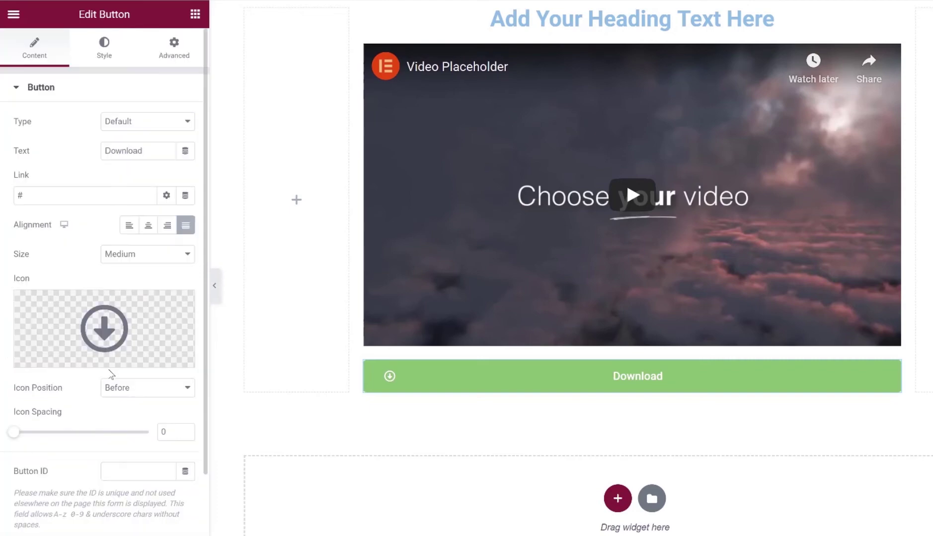
Set the Download button's typography to 25 px size and weight 700
click(38, 92)
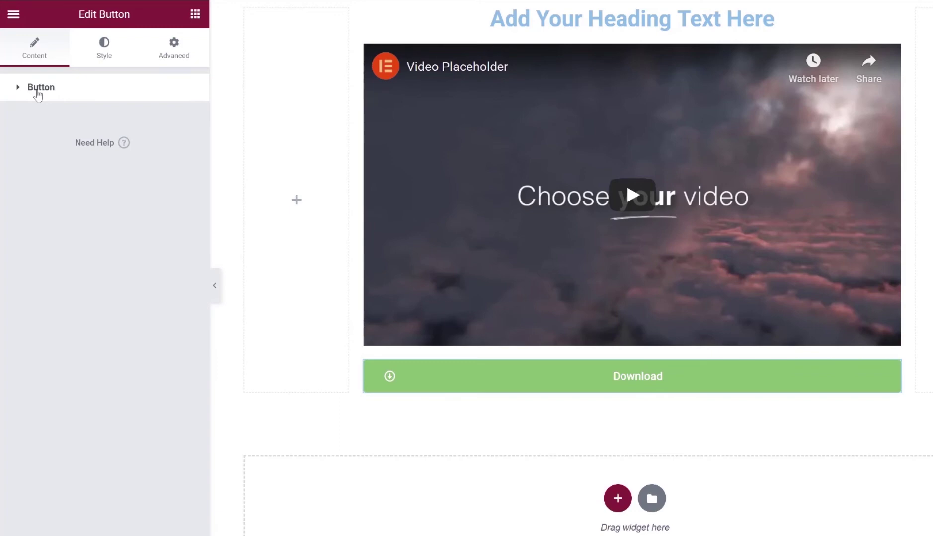
click(38, 92)
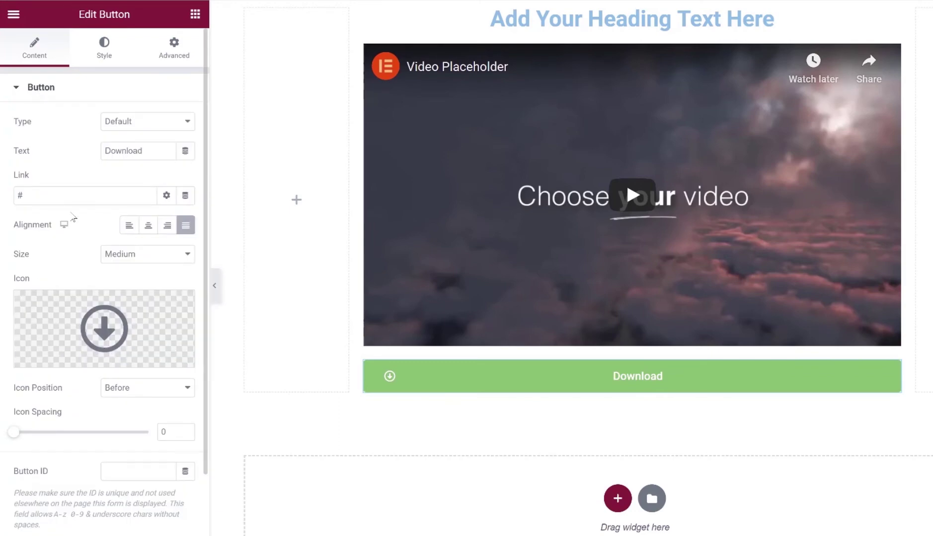
click(113, 56)
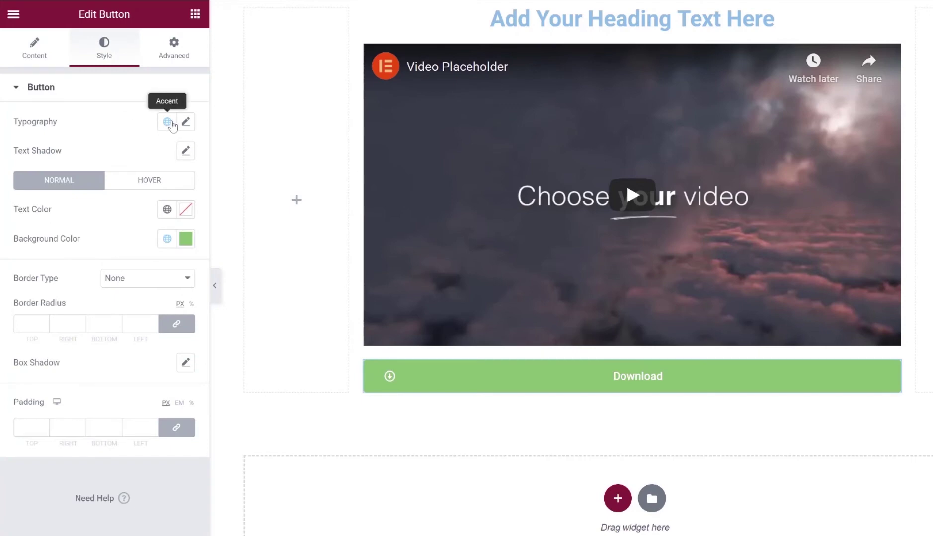
click(186, 123)
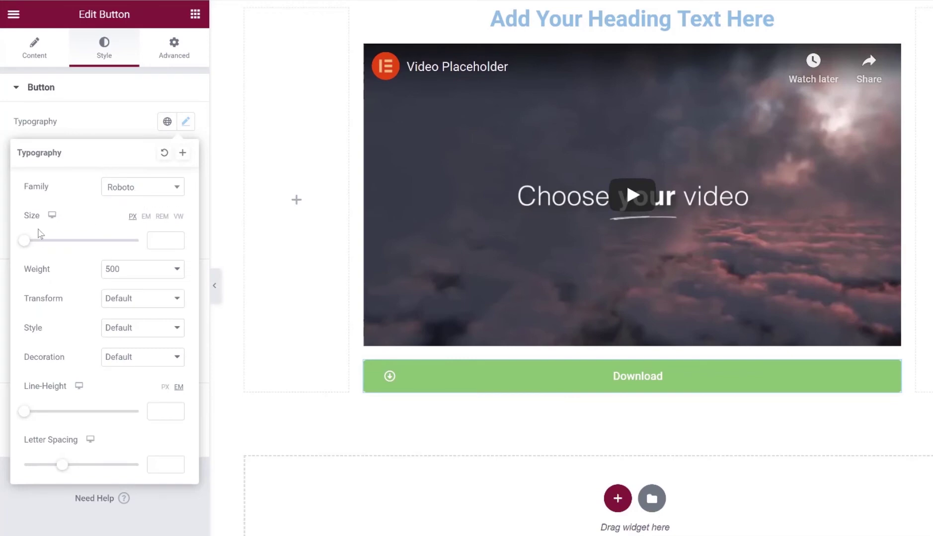
mouse_move(24, 242)
mouse_down()
mouse_move(66, 243)
mouse_move(38, 245)
mouse_up()
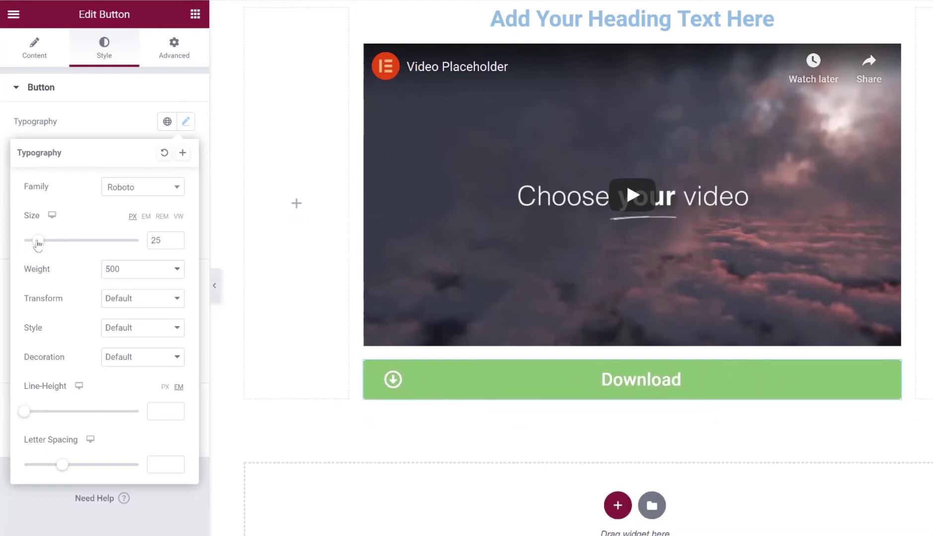
click(128, 269)
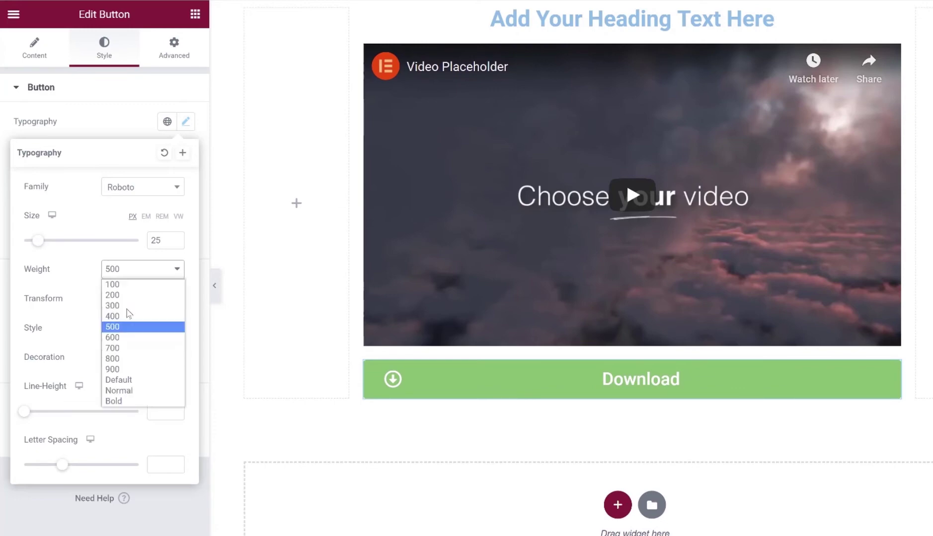
click(130, 356)
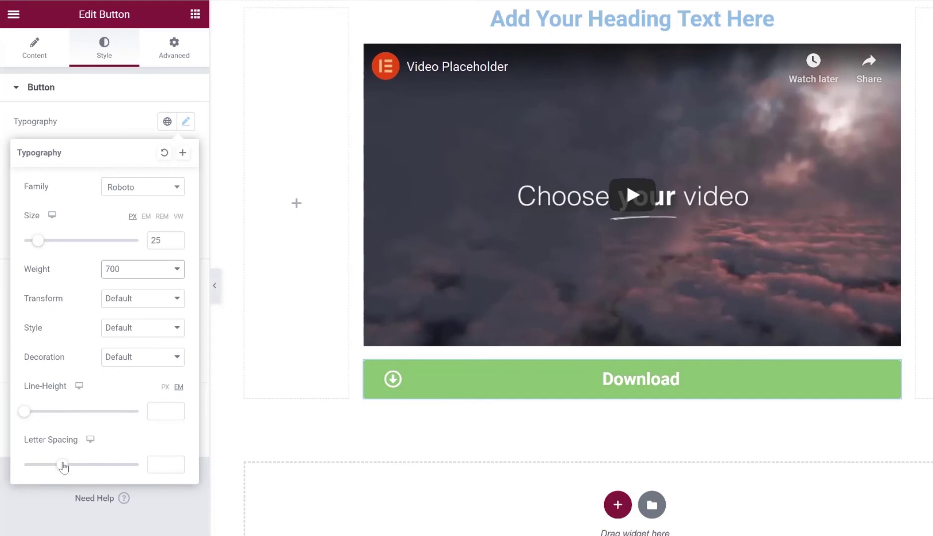
Set the Download button's hover background colour to black (#000000)
click(186, 124)
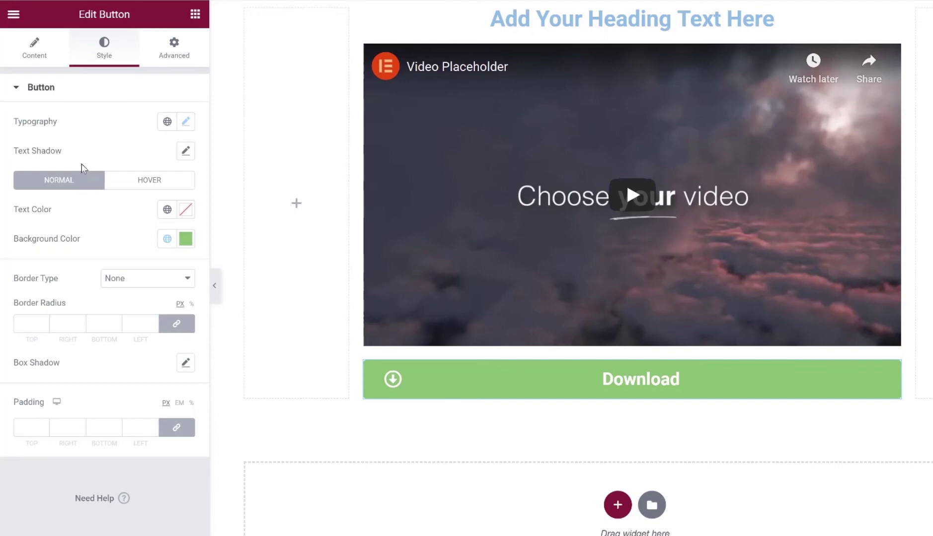
click(133, 187)
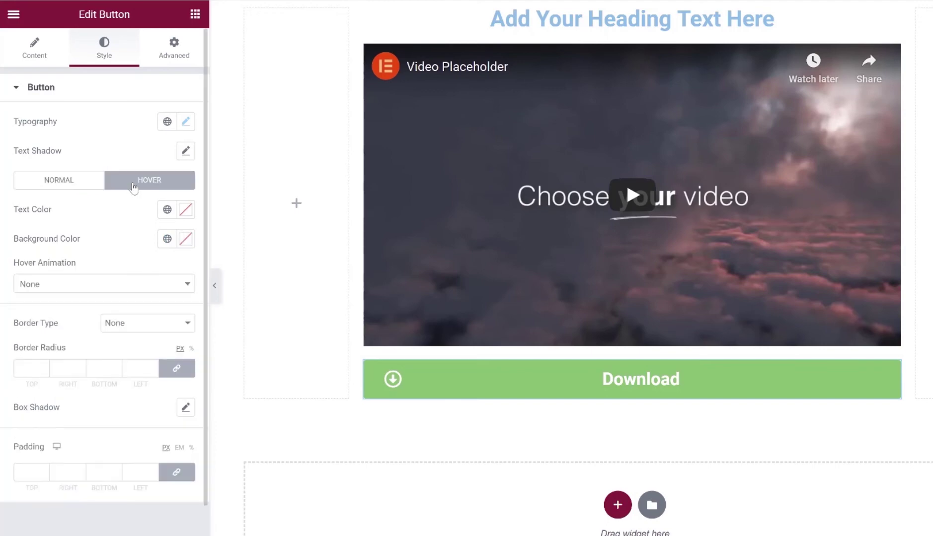
click(185, 239)
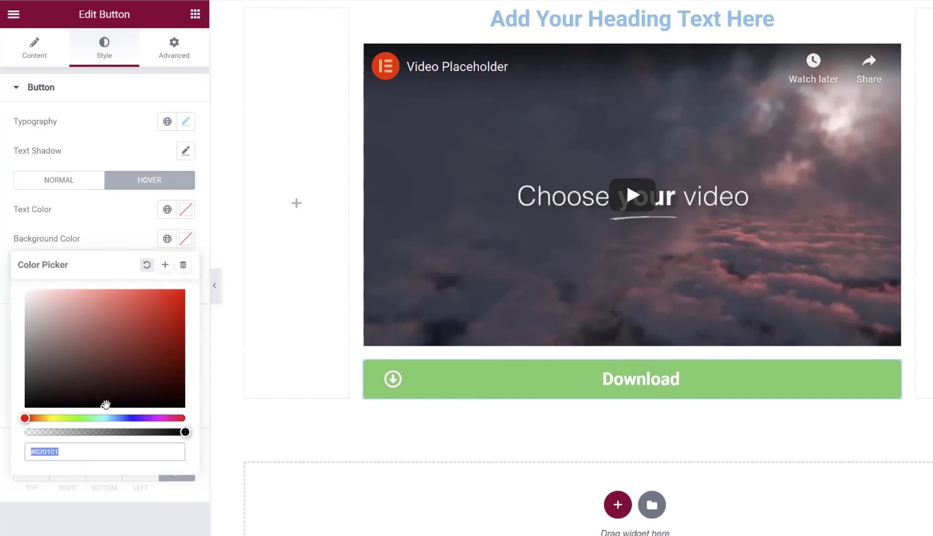
drag(106, 405, 63, 416)
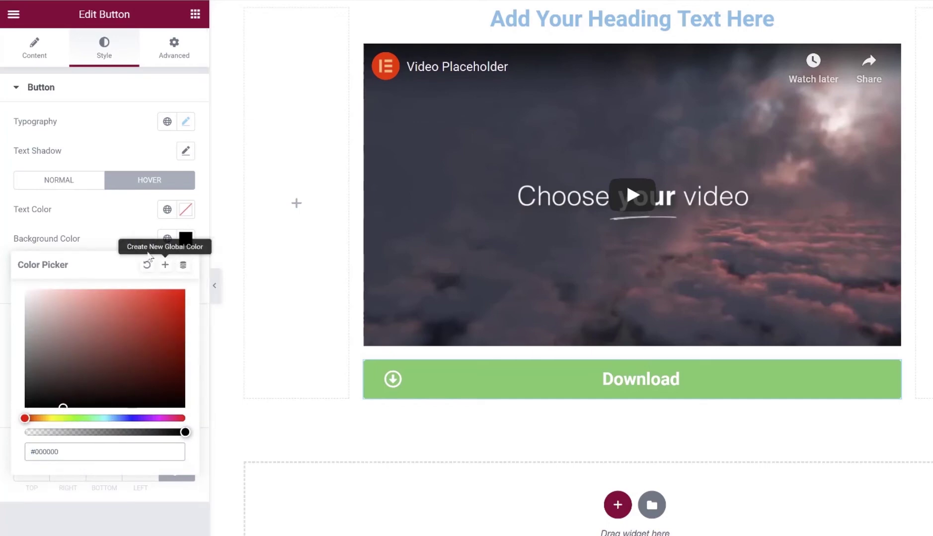
click(127, 241)
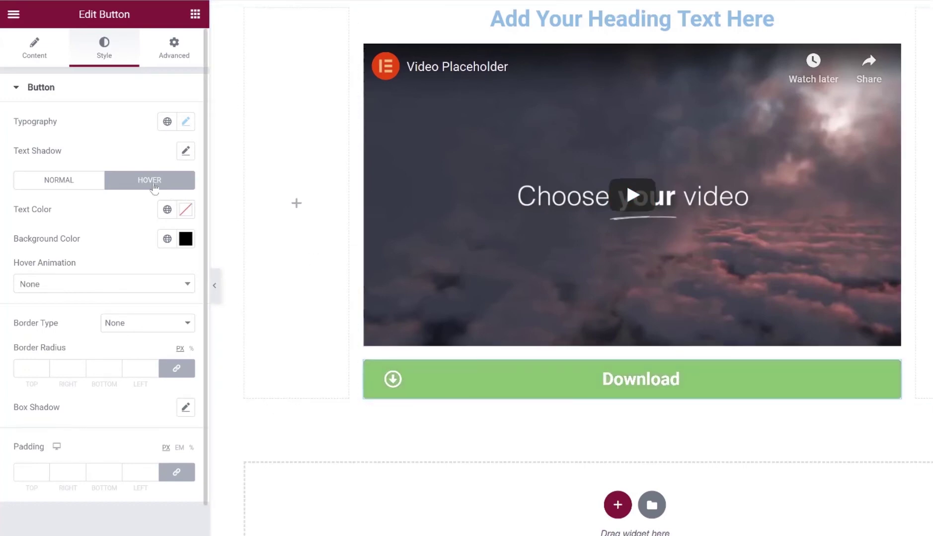
Compare the normal and hover colours, then set the button's linked padding to 8 px
click(63, 185)
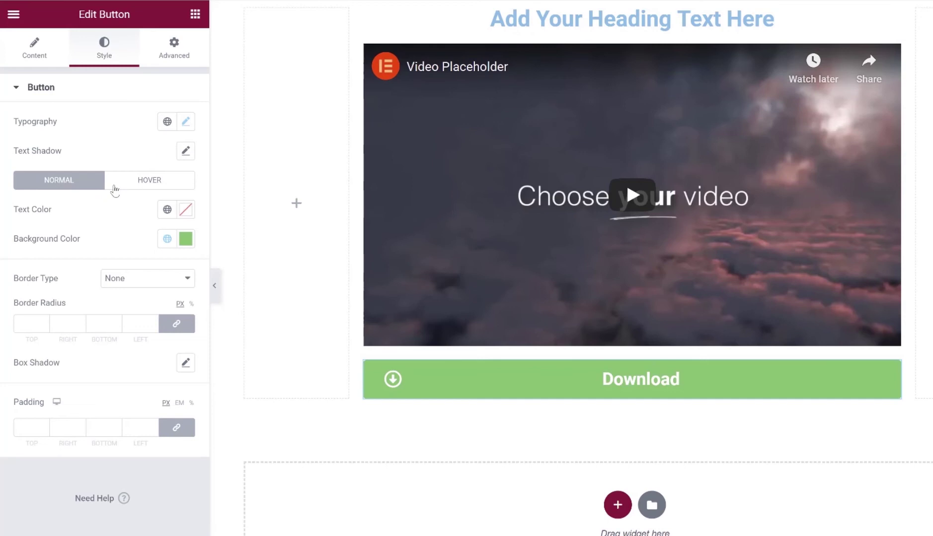
click(130, 184)
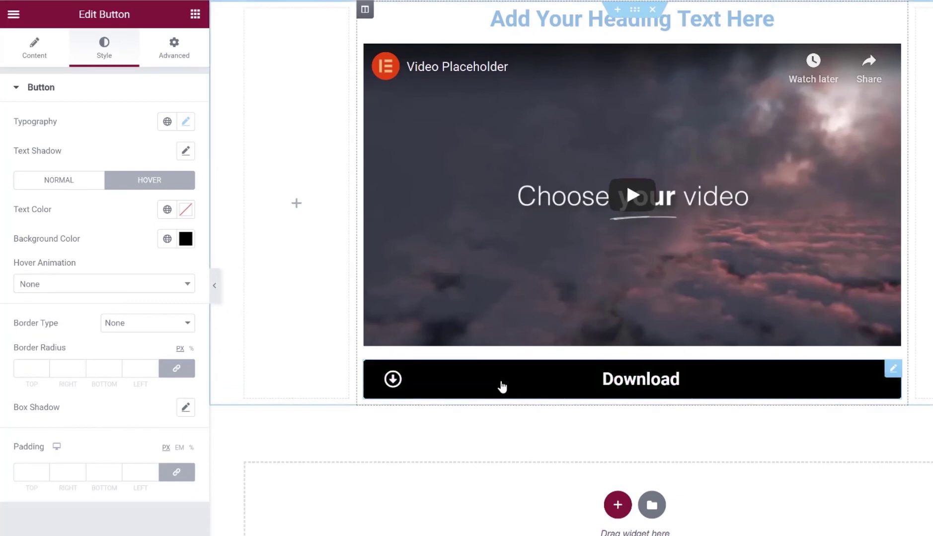
click(44, 471)
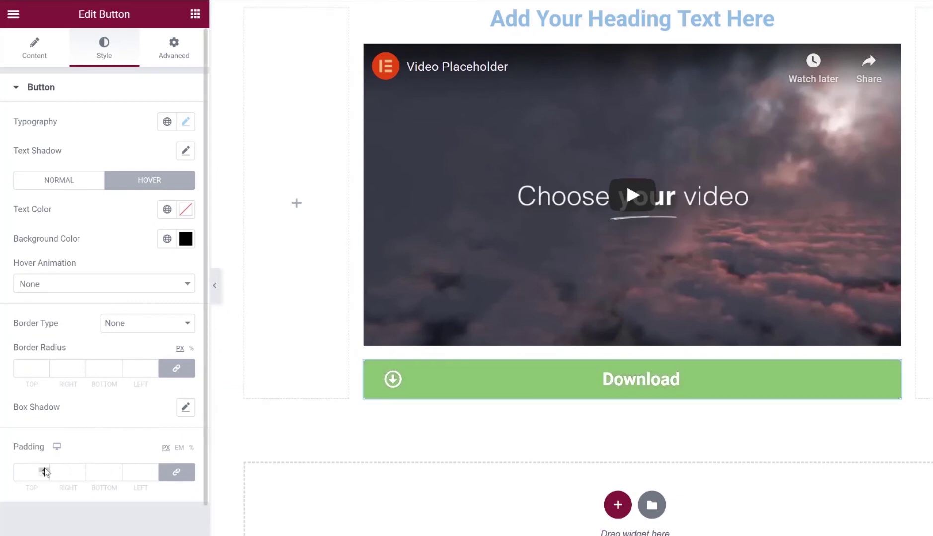
text(6)
scroll(43, 472, up, 20)
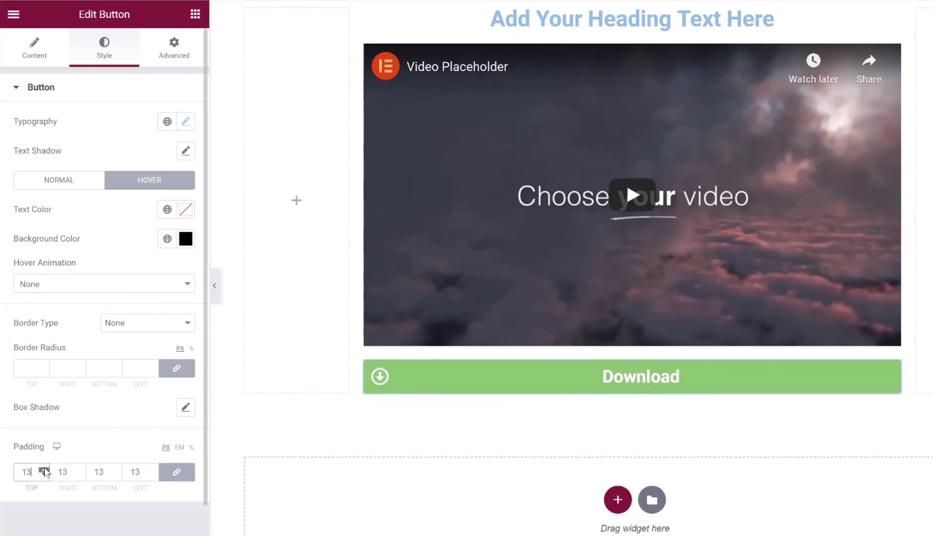
scroll(45, 473, up, 1)
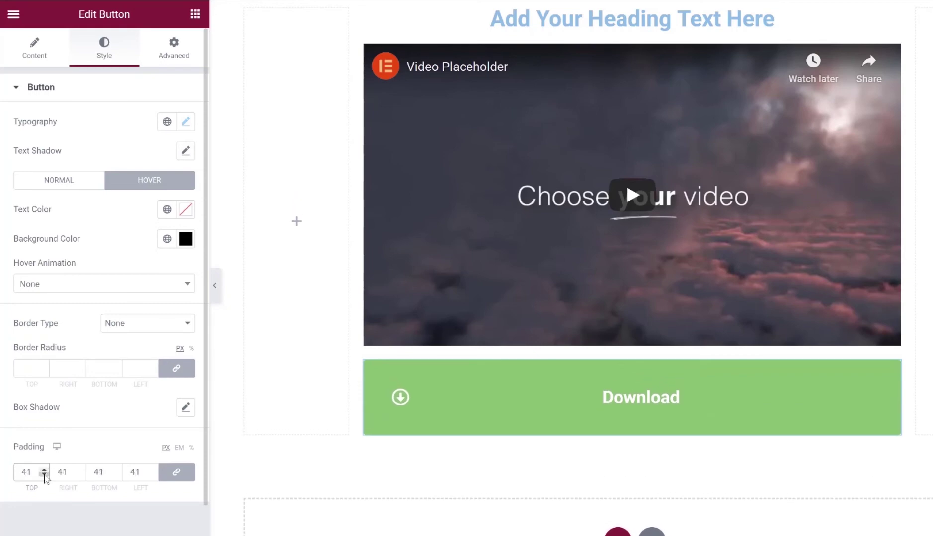
scroll(44, 473, down, 20)
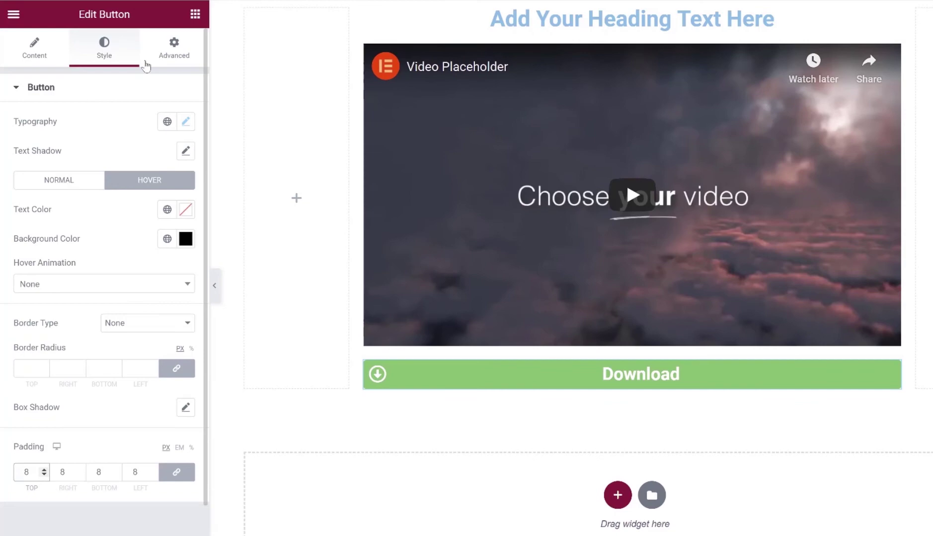
Unlink the Download button's margin values and raise its top margin to 30 px
click(175, 57)
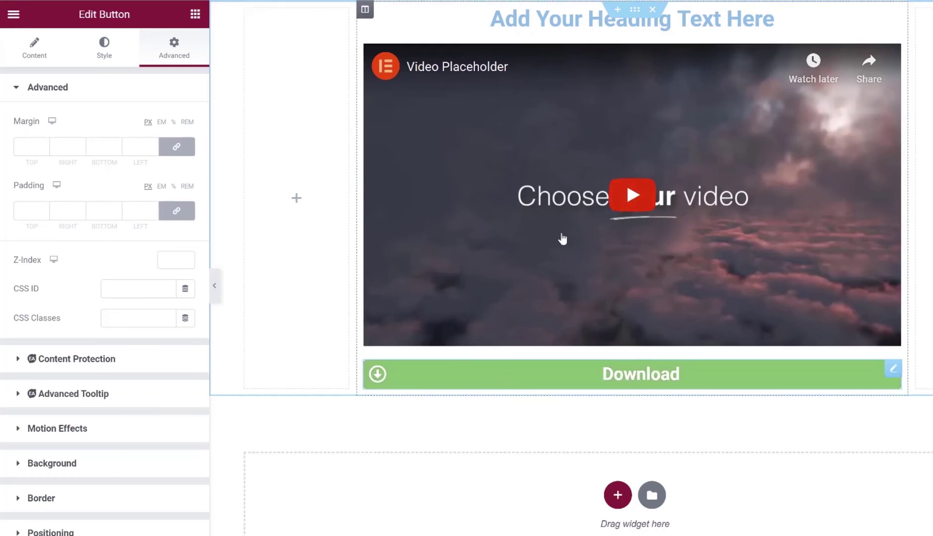
click(176, 147)
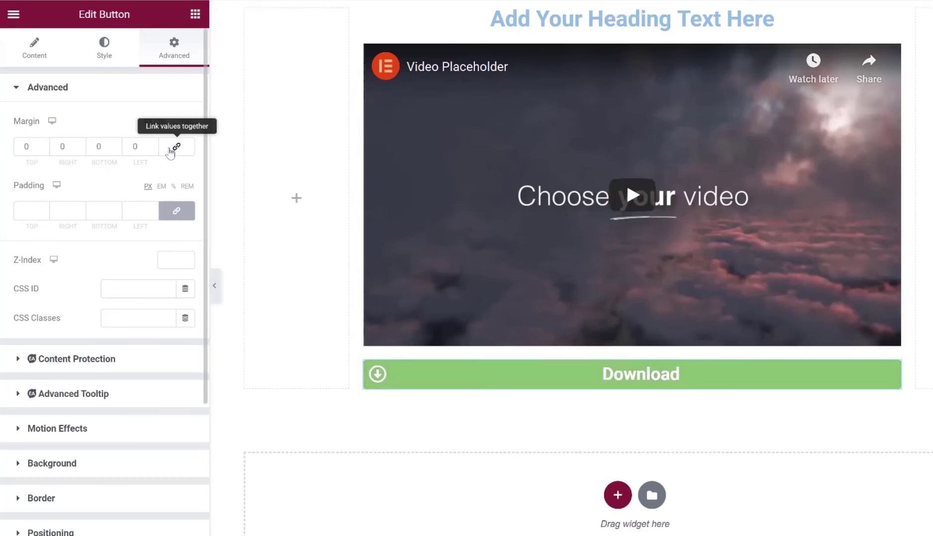
click(44, 145)
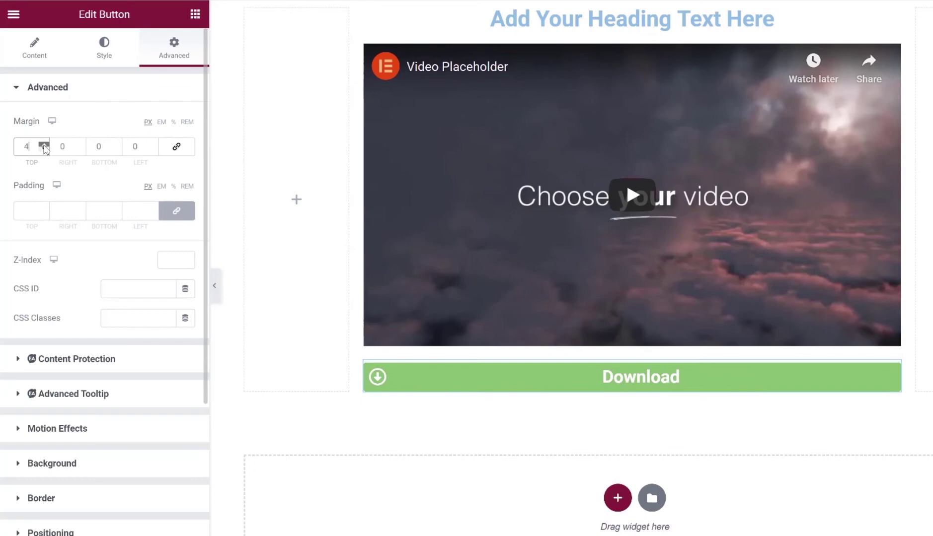
click(44, 146)
click(44, 146)
click(44, 147)
click(45, 146)
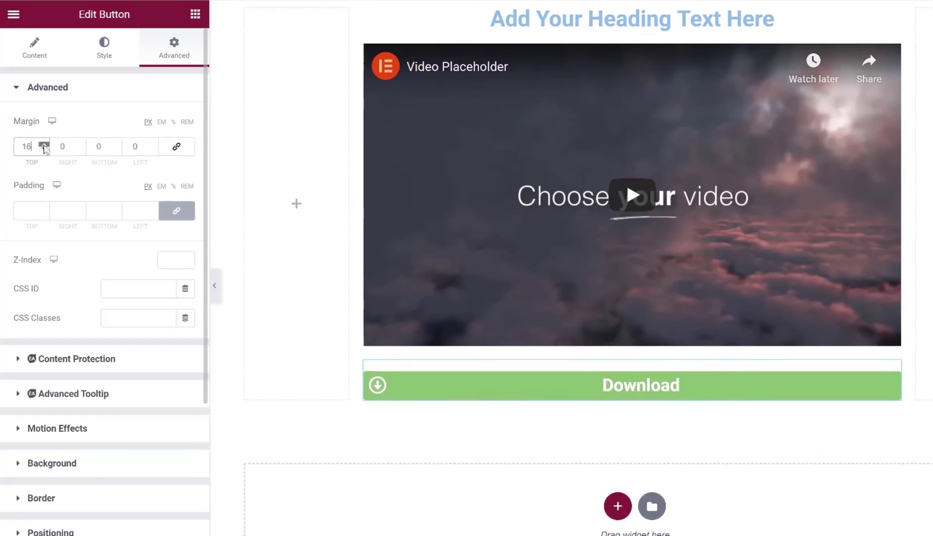
click(44, 146)
click(44, 147)
click(45, 147)
click(44, 147)
click(44, 147)
click(44, 147)
click(44, 147)
click(44, 146)
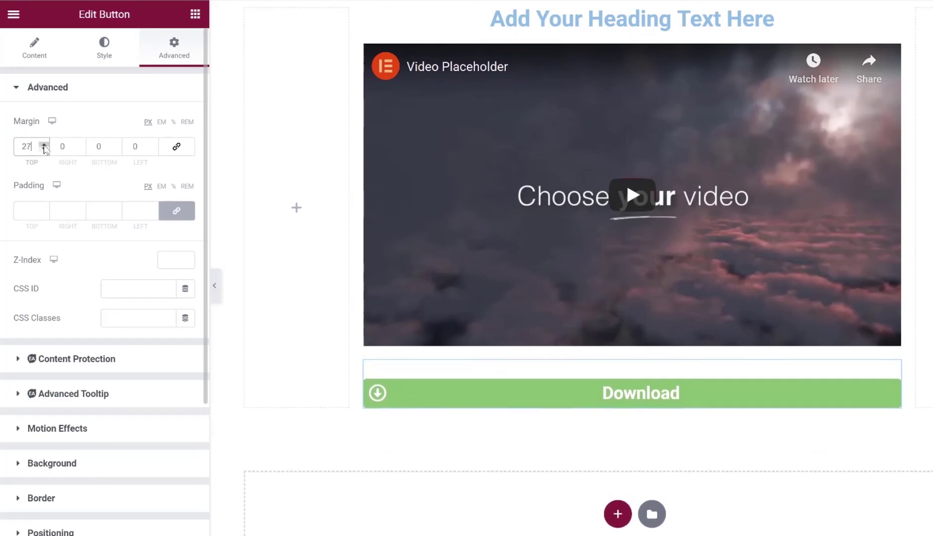
click(44, 147)
click(44, 147)
click(44, 146)
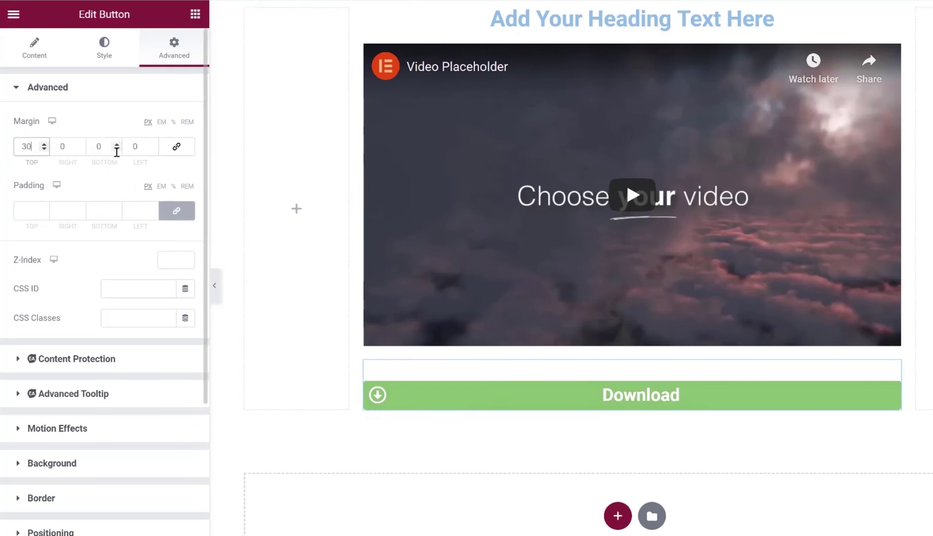
scroll(118, 155, down, 1)
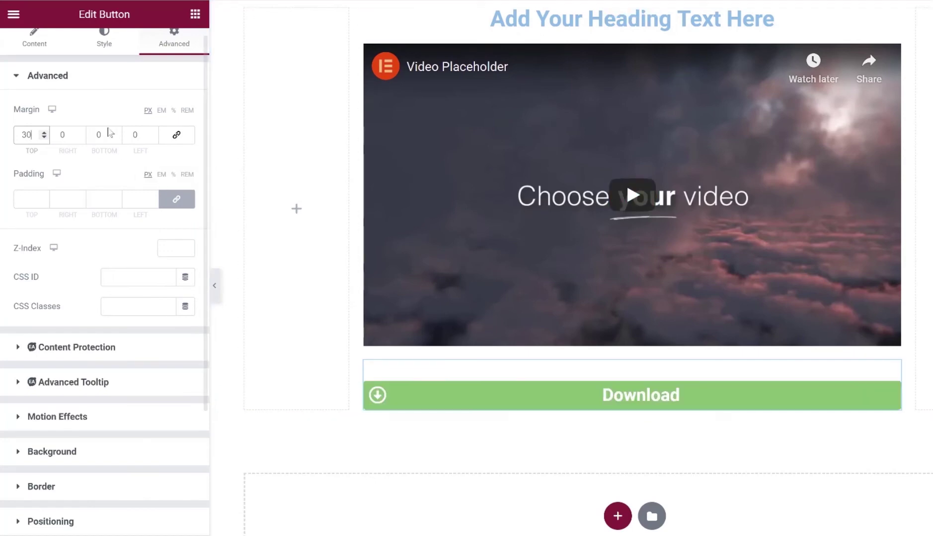
Under Motion Effects, set the Download button's entrance animation to Slide In Left
click(17, 76)
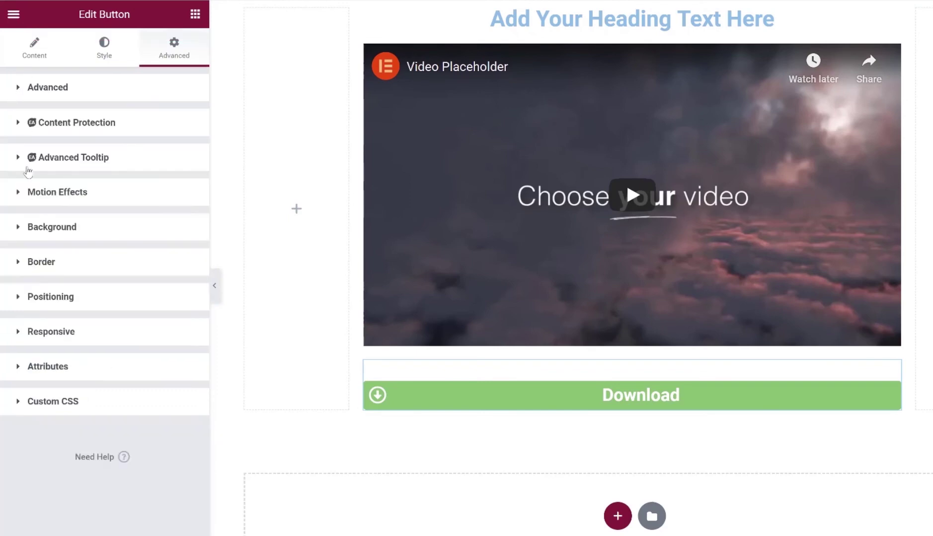
click(21, 195)
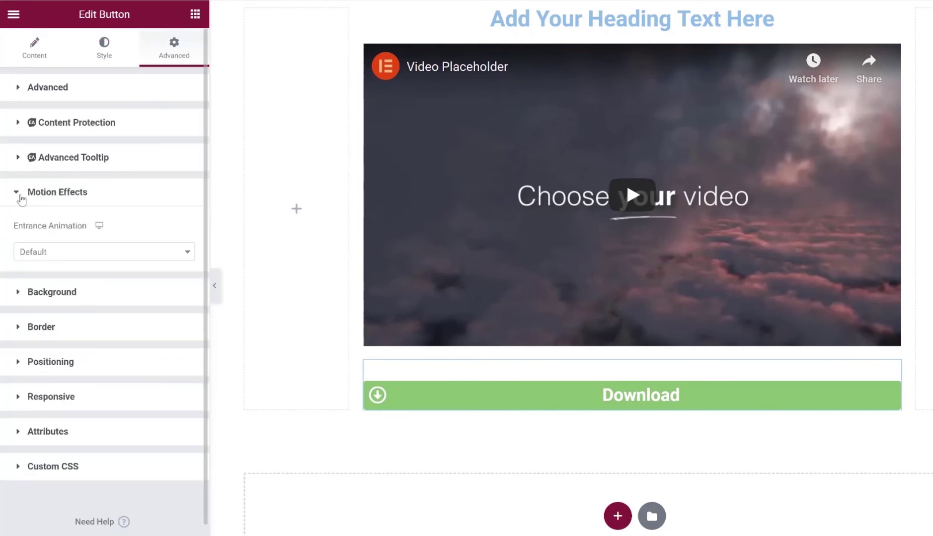
click(46, 254)
scroll(56, 358, down, 5)
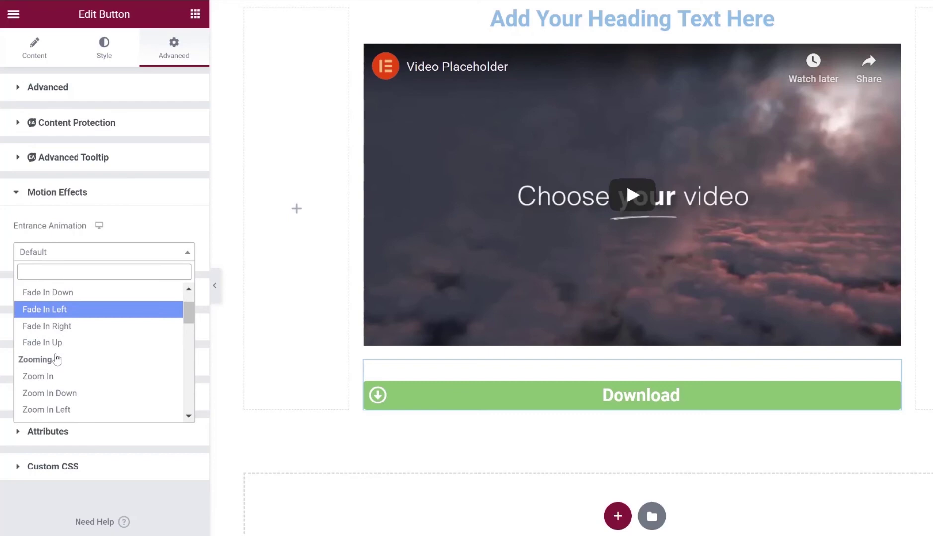
scroll(57, 358, down, 4)
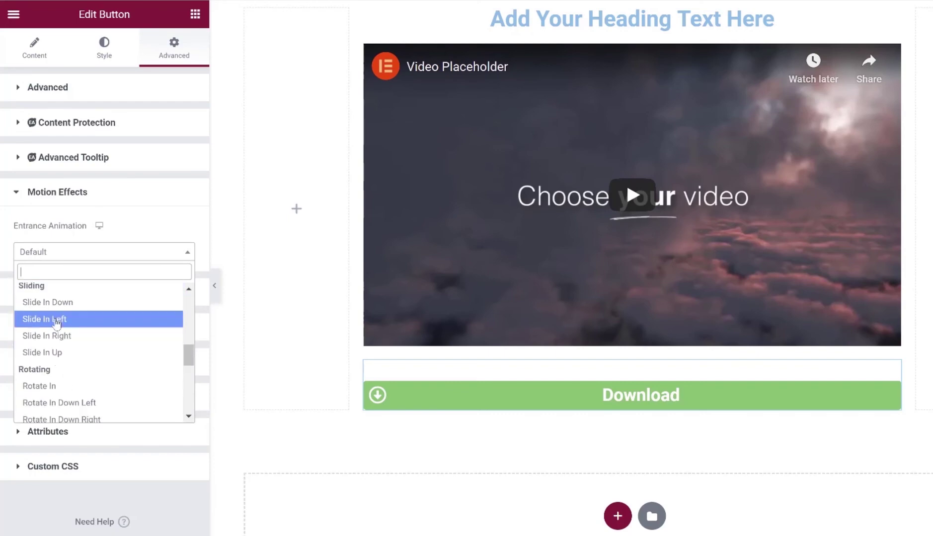
click(56, 321)
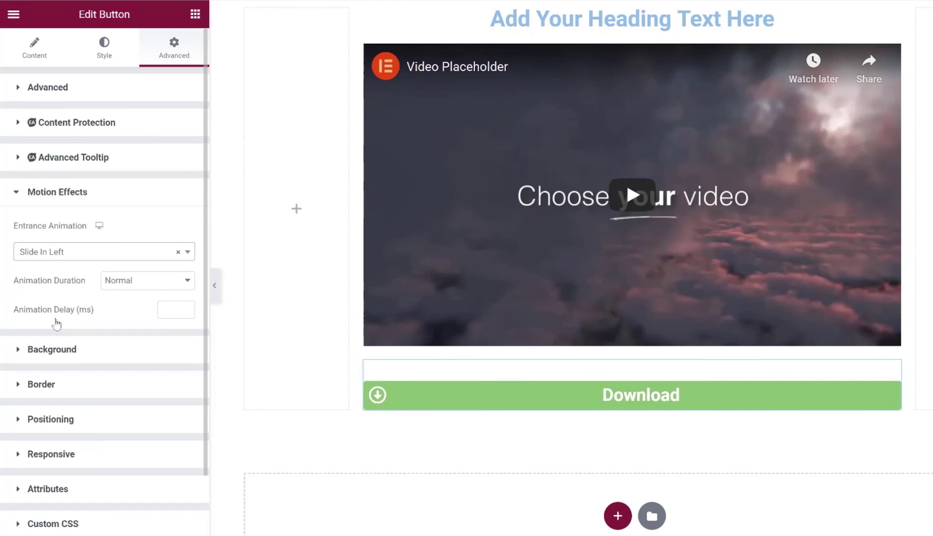
Change the entrance animation to Roll In instead
click(70, 259)
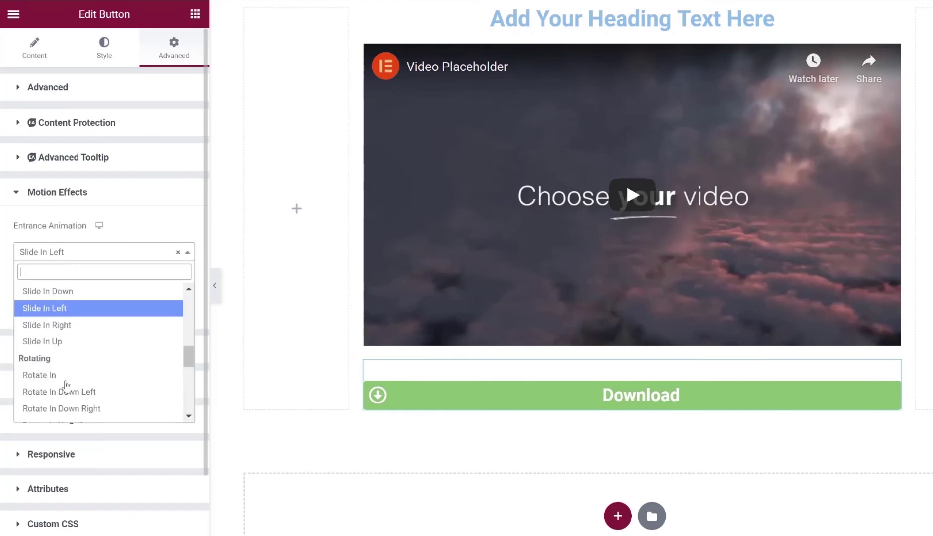
scroll(66, 387, down, 6)
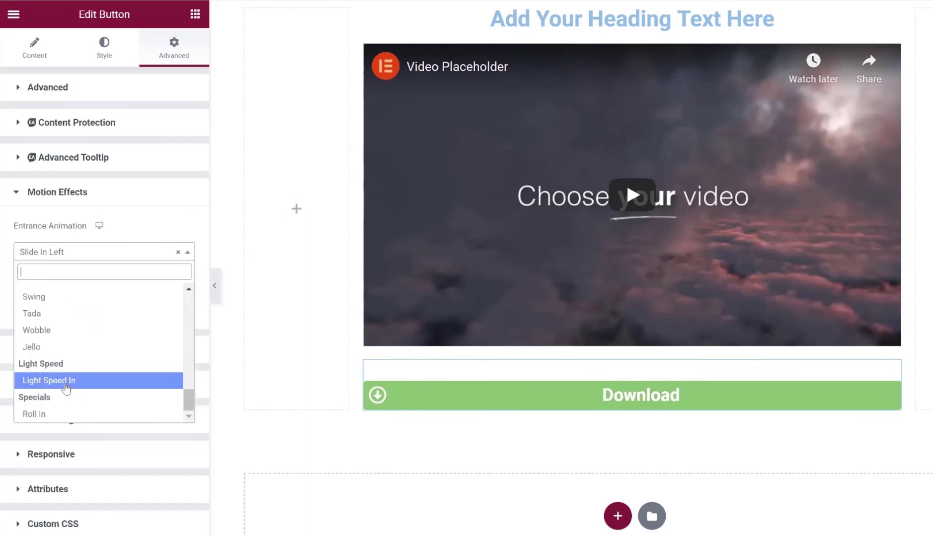
click(55, 416)
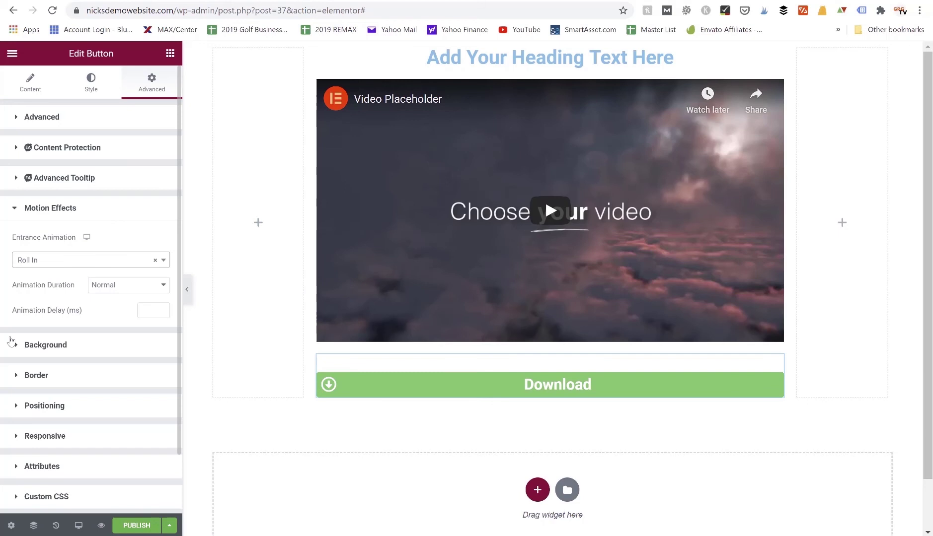
Browse the button's Background, Responsive and Custom CSS advanced sections
click(15, 347)
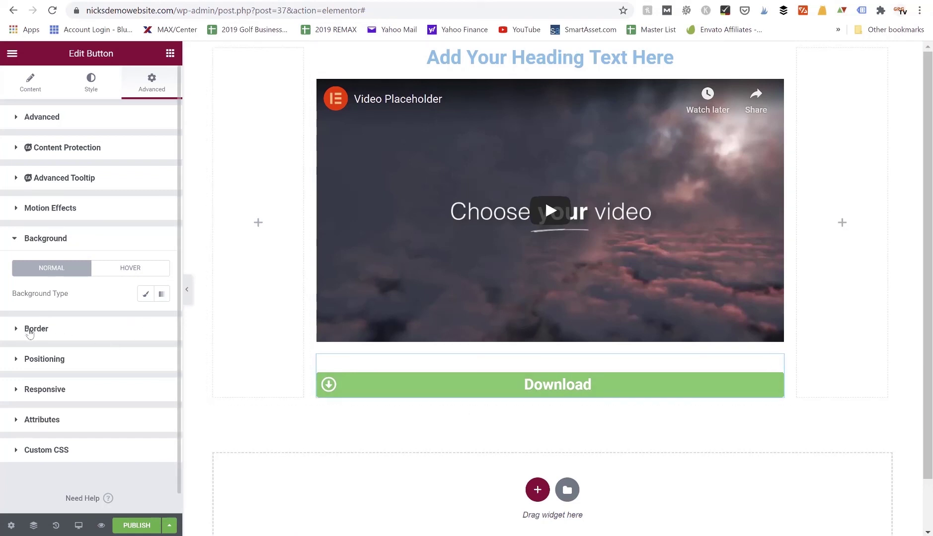
click(21, 392)
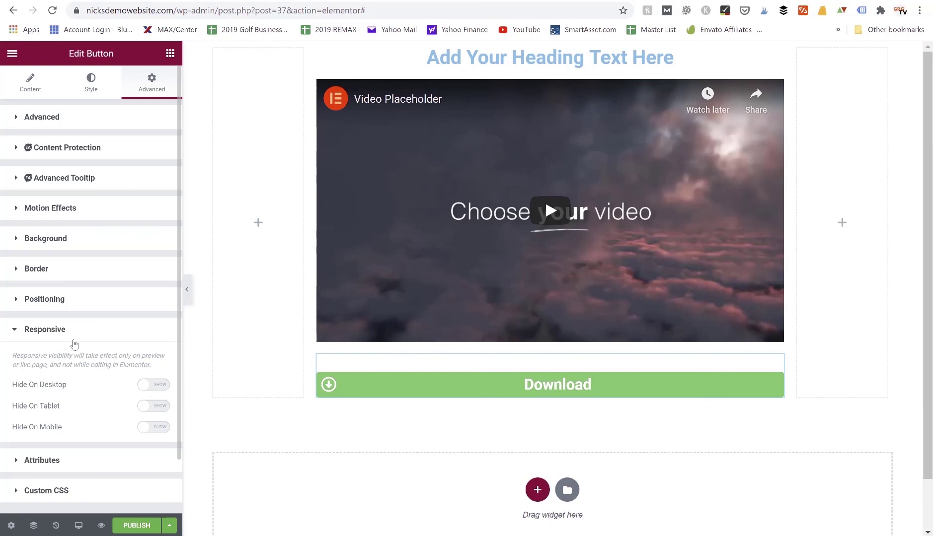
click(15, 329)
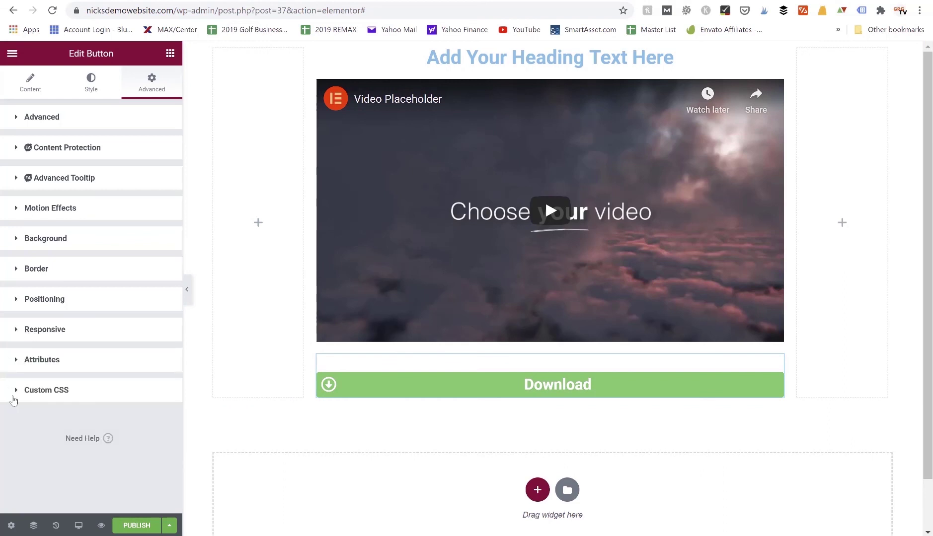
click(13, 398)
scroll(30, 431, down, 3)
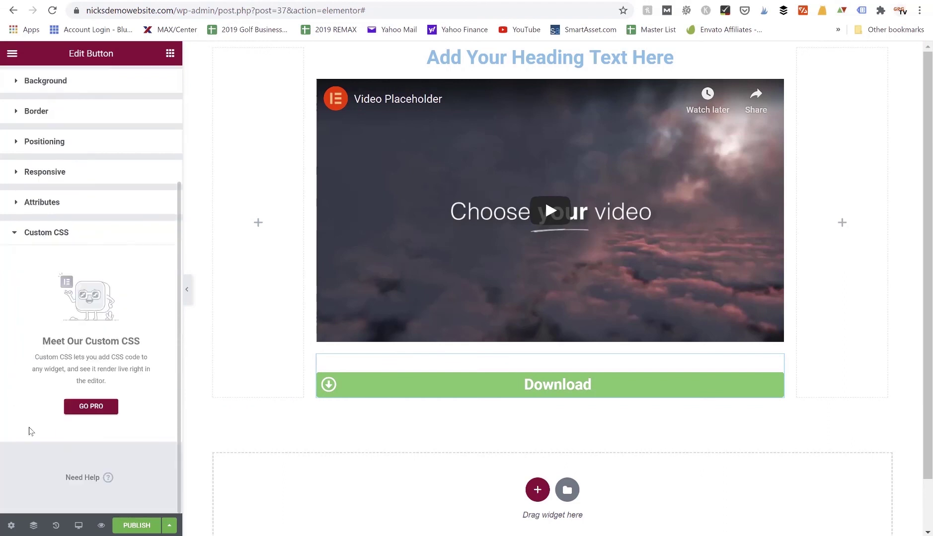
scroll(68, 246, up, 2)
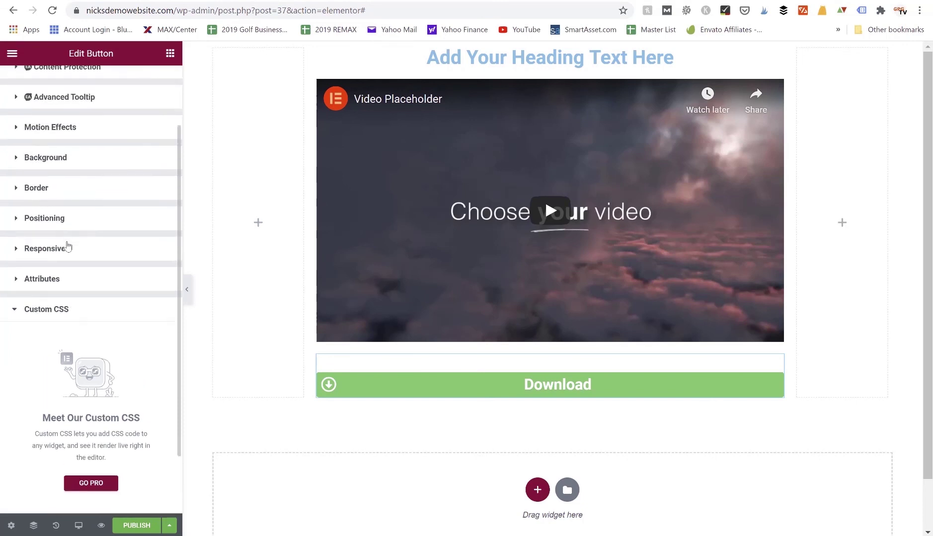
scroll(68, 246, up, 3)
Review the Download button's Content, Style and Advanced tabs
click(31, 87)
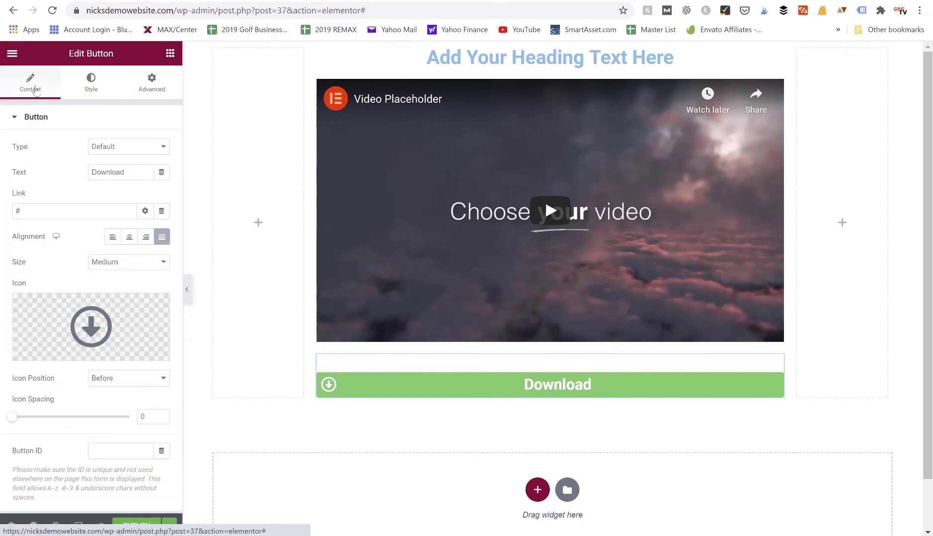
click(88, 93)
click(143, 88)
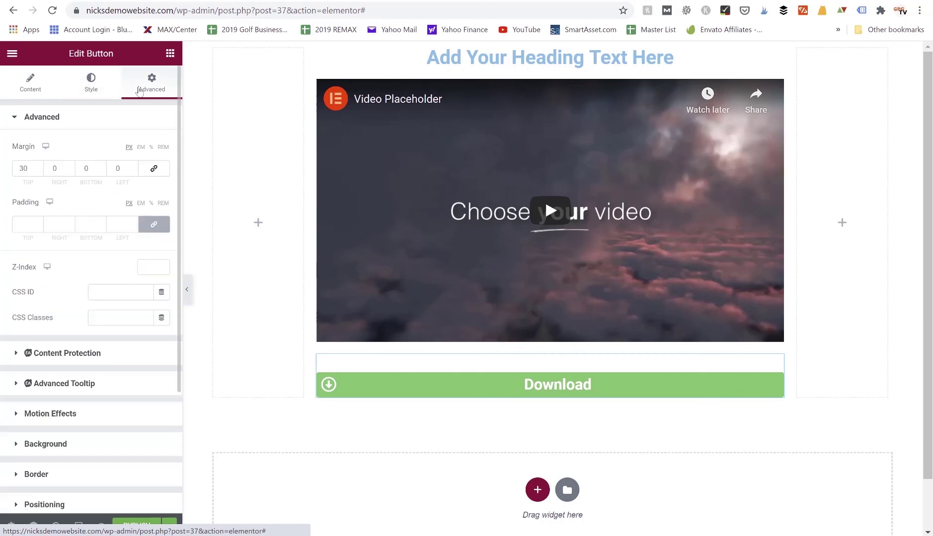
click(105, 92)
click(31, 88)
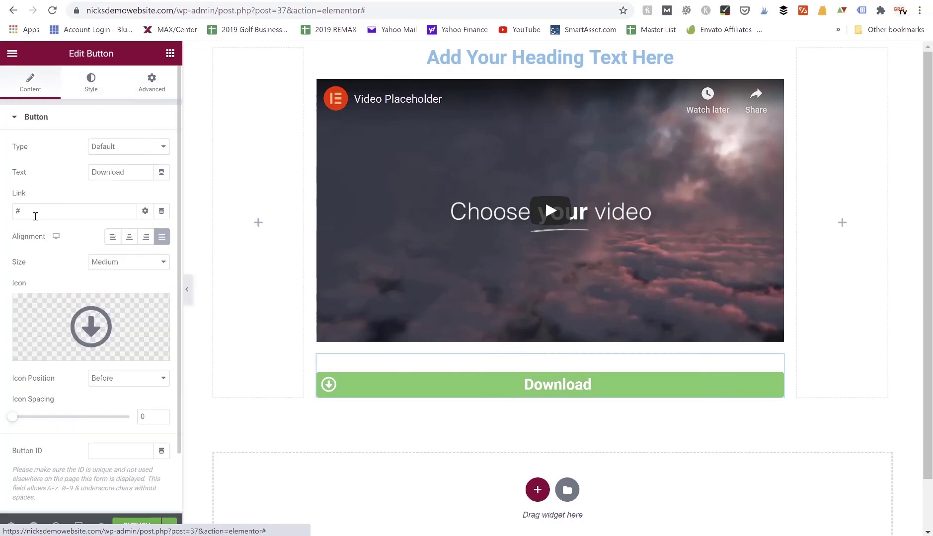
mouse_move(51, 332)
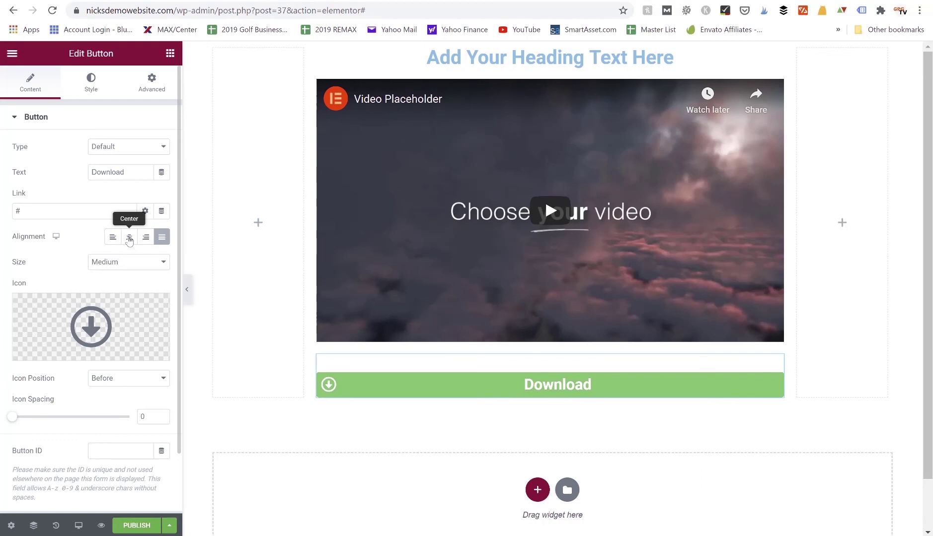
Confirm the black hover background in Style and return to the widgets library
click(94, 90)
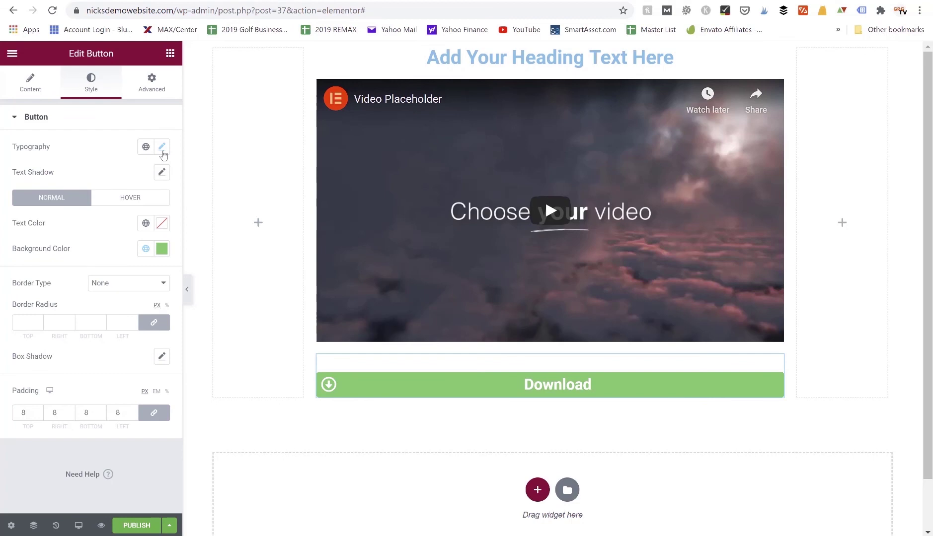
click(138, 198)
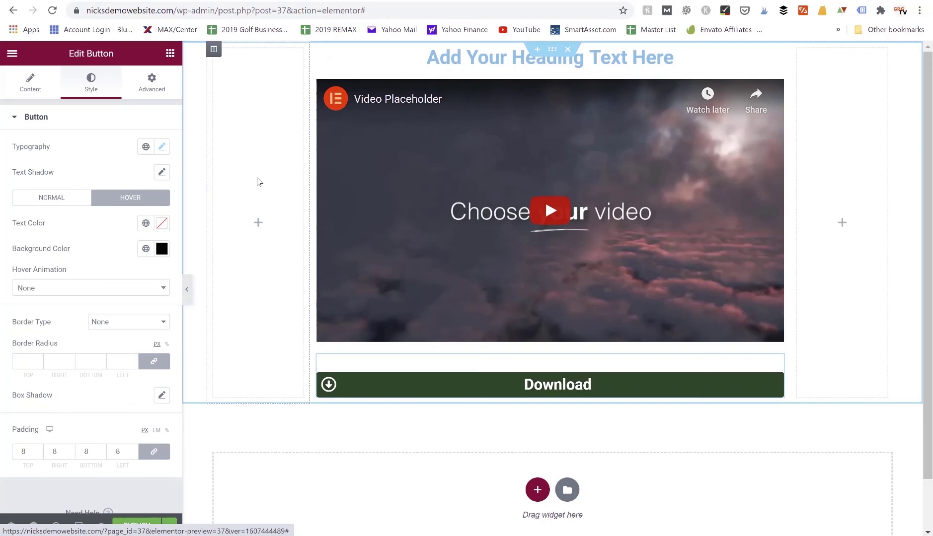
click(170, 55)
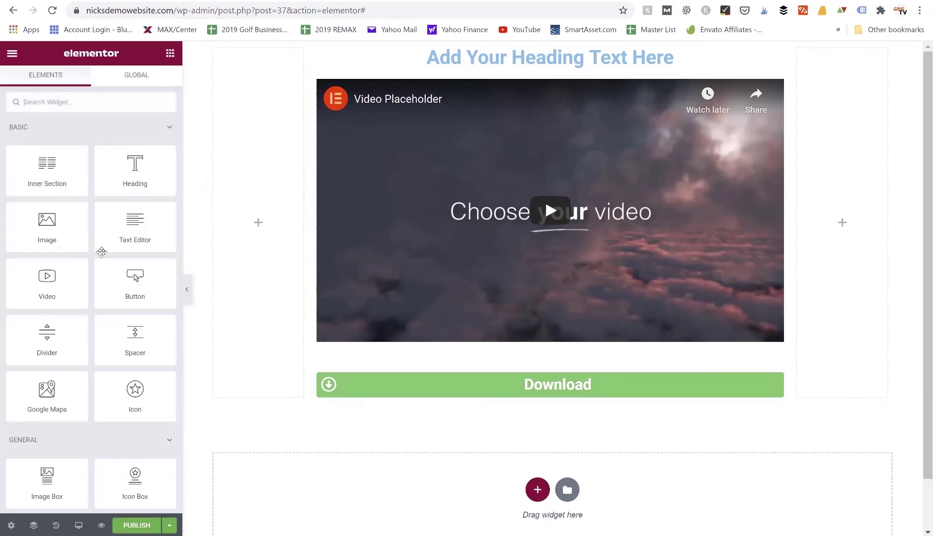